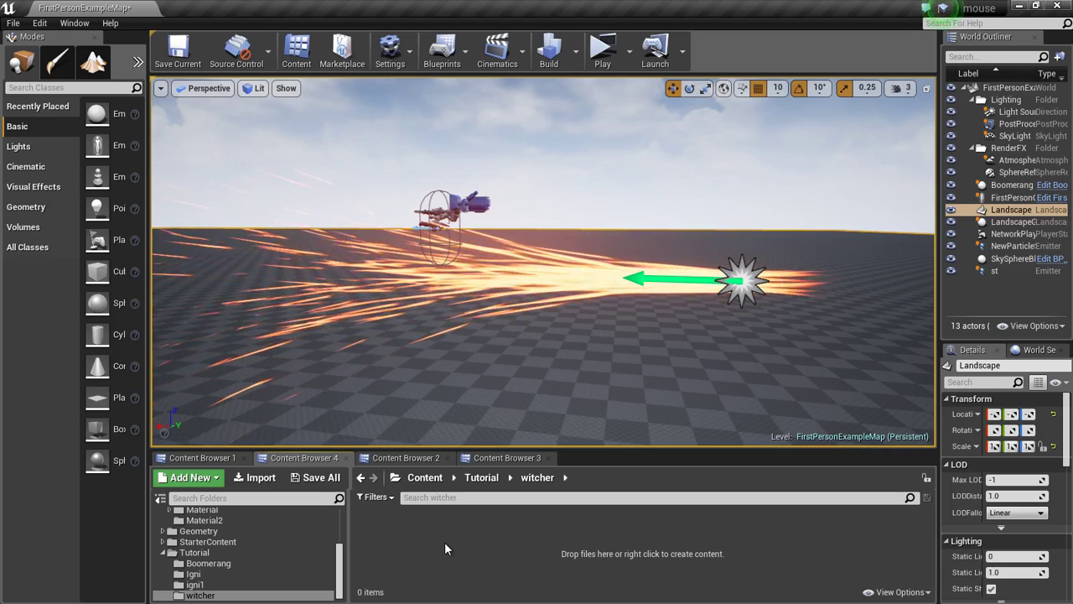
Step: Create a new Material asset named M_dot in the witcher folder
{"action": "right_click", "coordinate": [444, 549]}
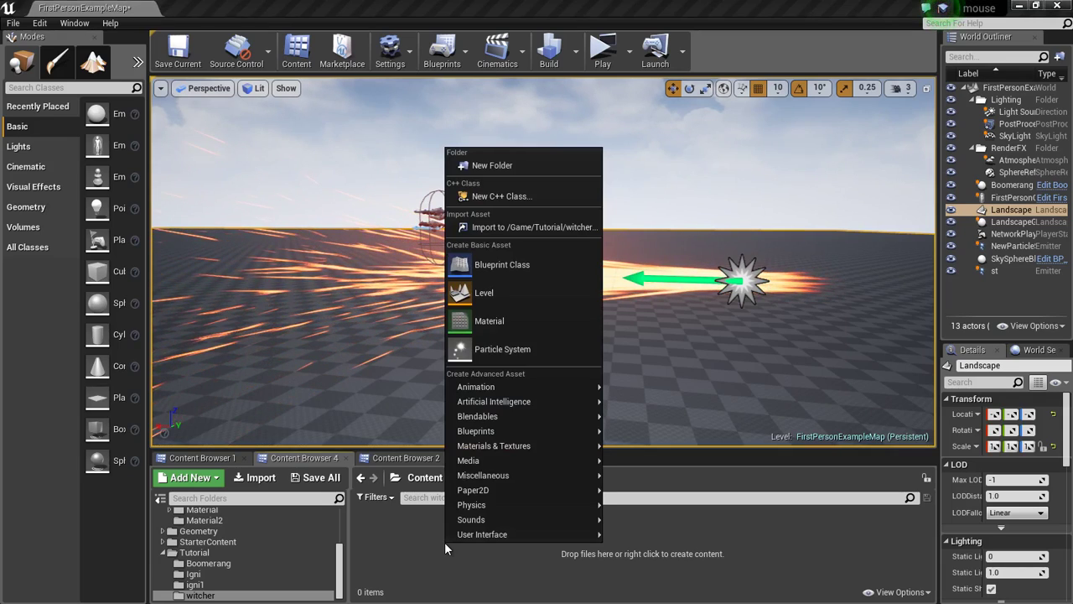
{"action": "left_click", "coordinate": [495, 321]}
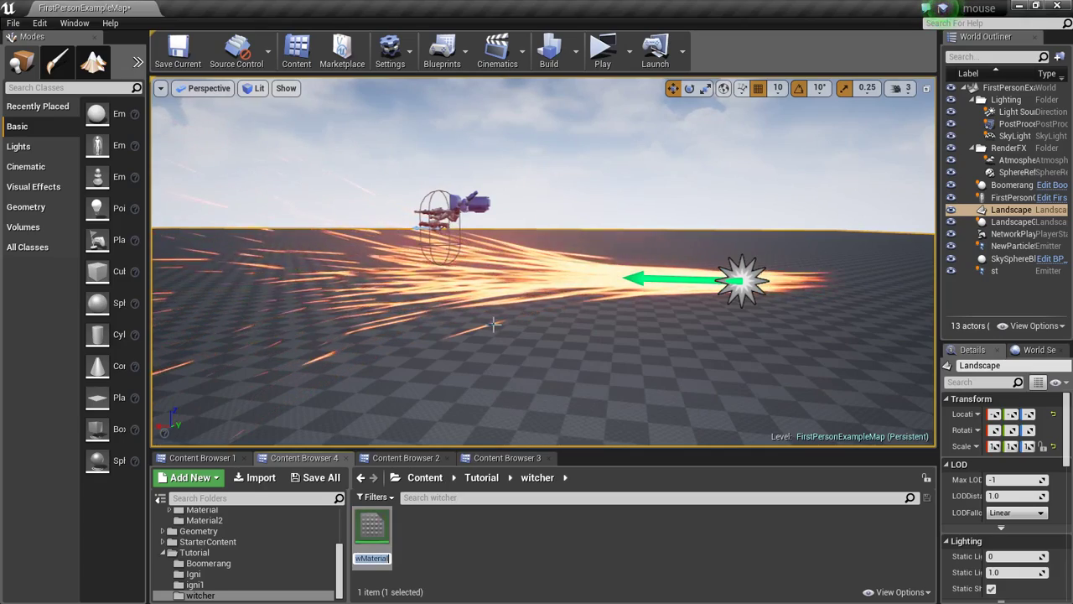
{"action": "type", "text": "M_"}
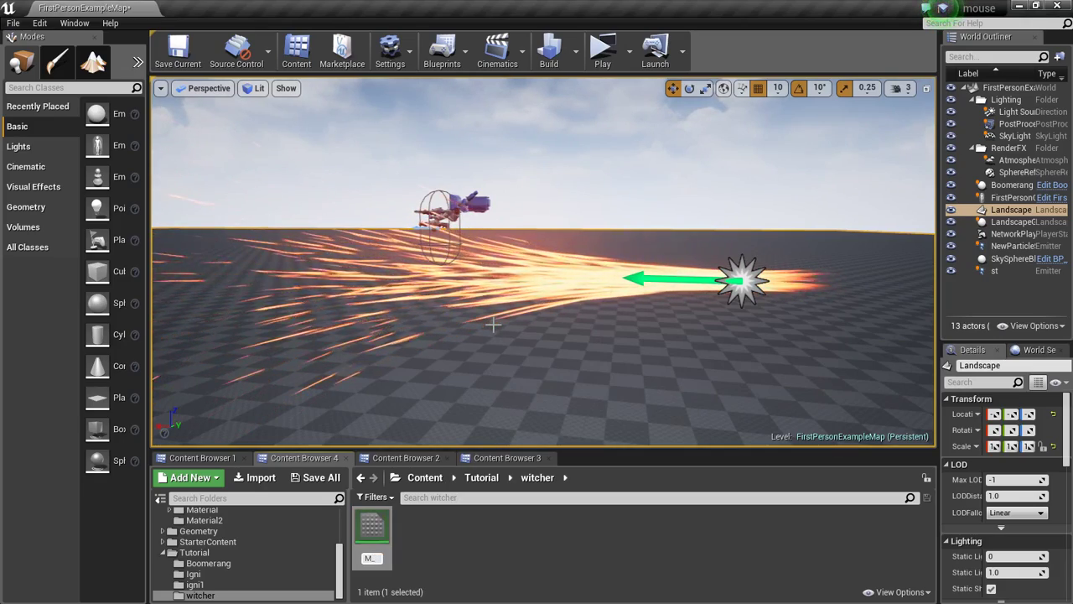
{"action": "type", "text": "dot"}
{"action": "key", "text": "Return"}
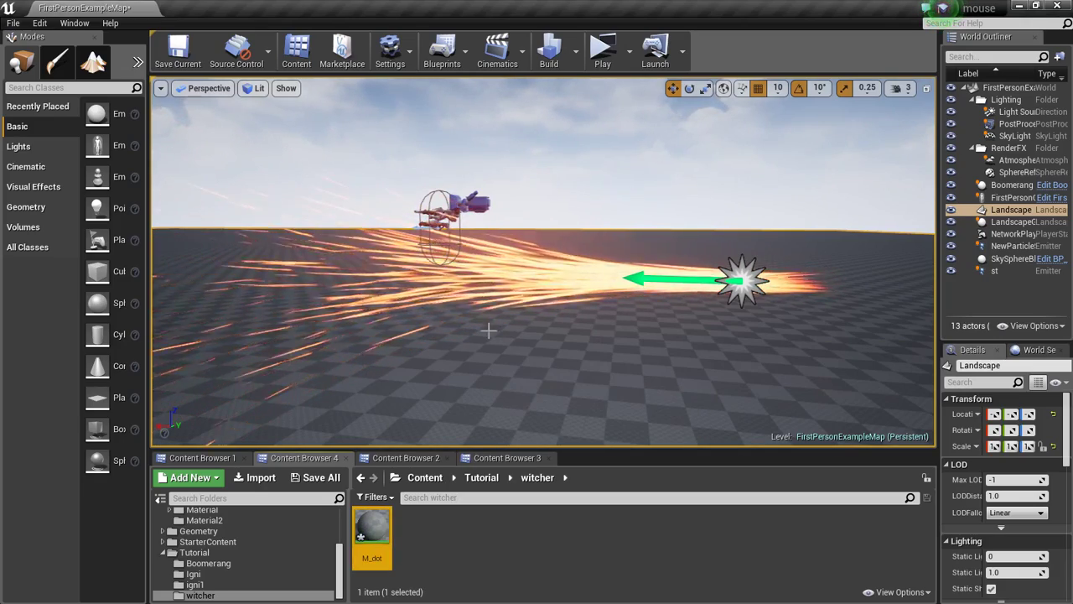
Step: Open M_dot in the Material Editor and maximize the editor window
{"action": "double_click", "coordinate": [375, 536]}
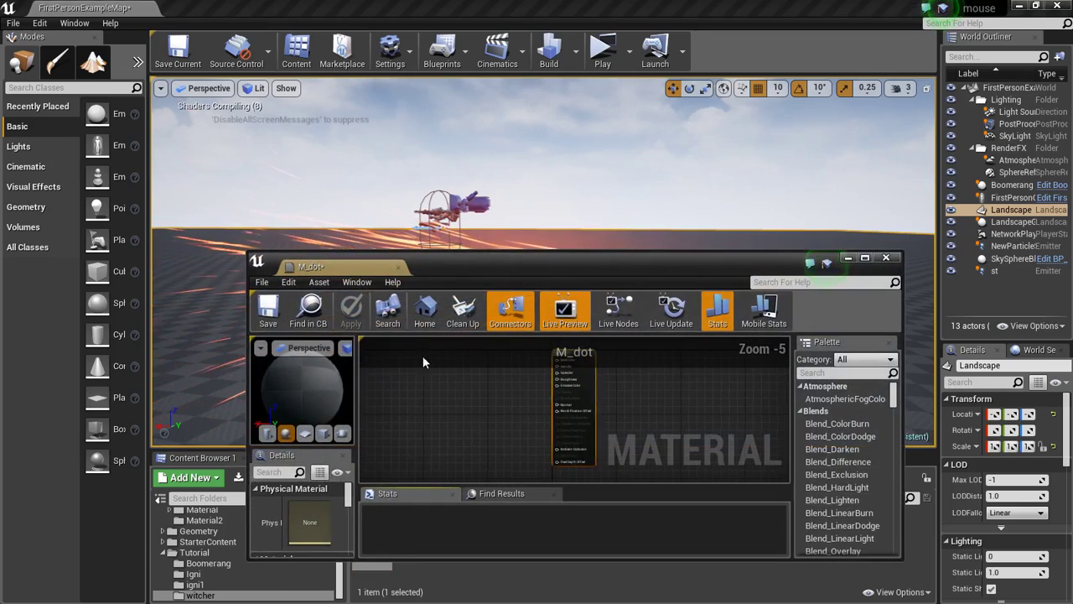
{"action": "double_click", "coordinate": [352, 266]}
{"action": "scroll", "coordinate": [584, 228], "scroll_direction": "up", "scroll_amount": 4}
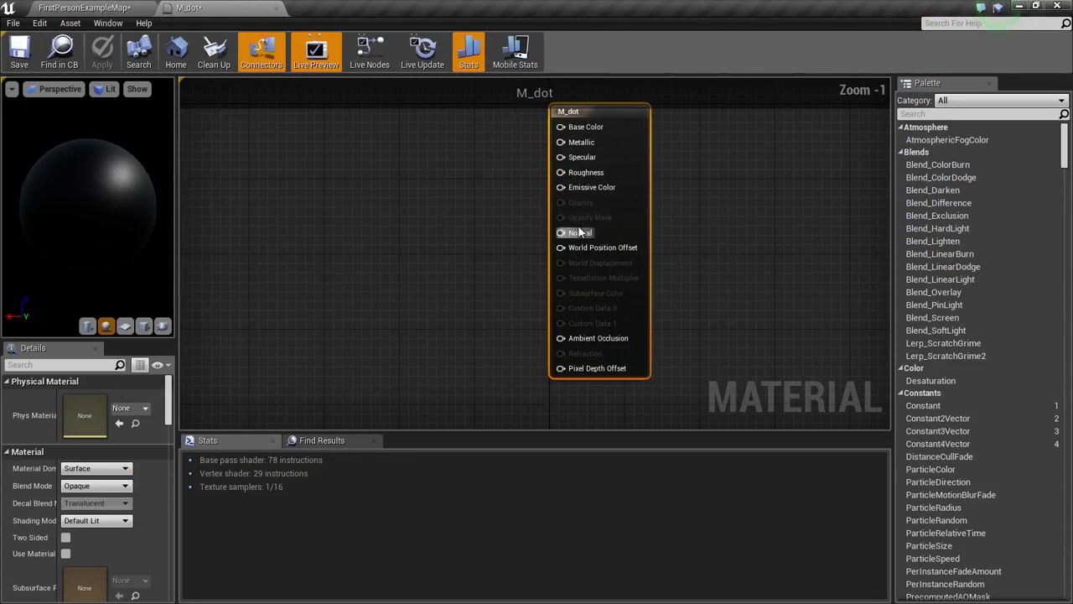
Step: Set the Shading Model to Unlit and the Blend Mode to Translucent
{"action": "left_click", "coordinate": [85, 520]}
{"action": "left_click", "coordinate": [88, 430]}
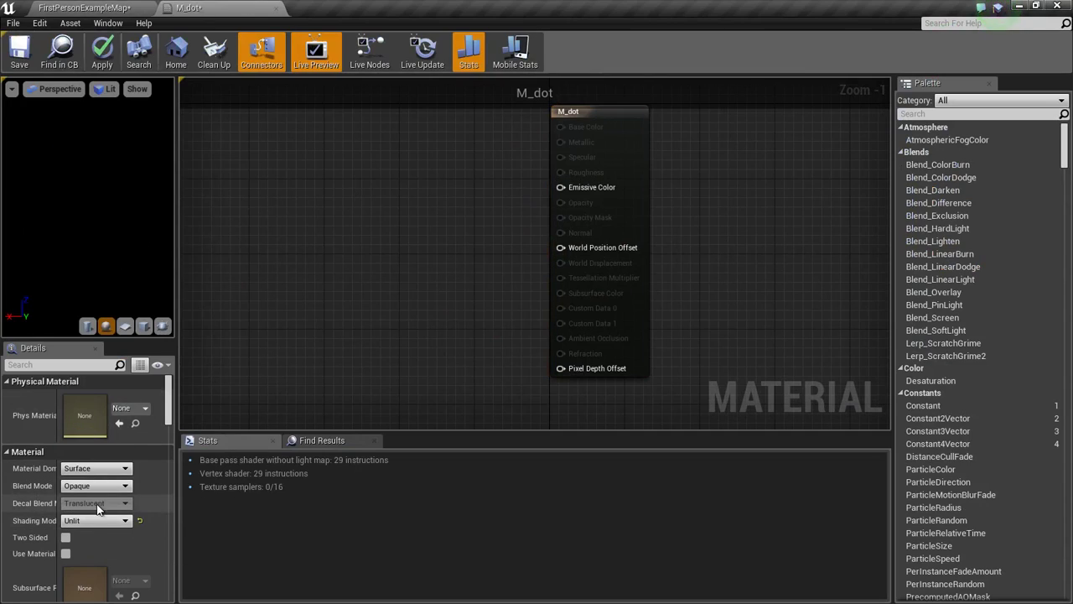
{"action": "left_click", "coordinate": [74, 486]}
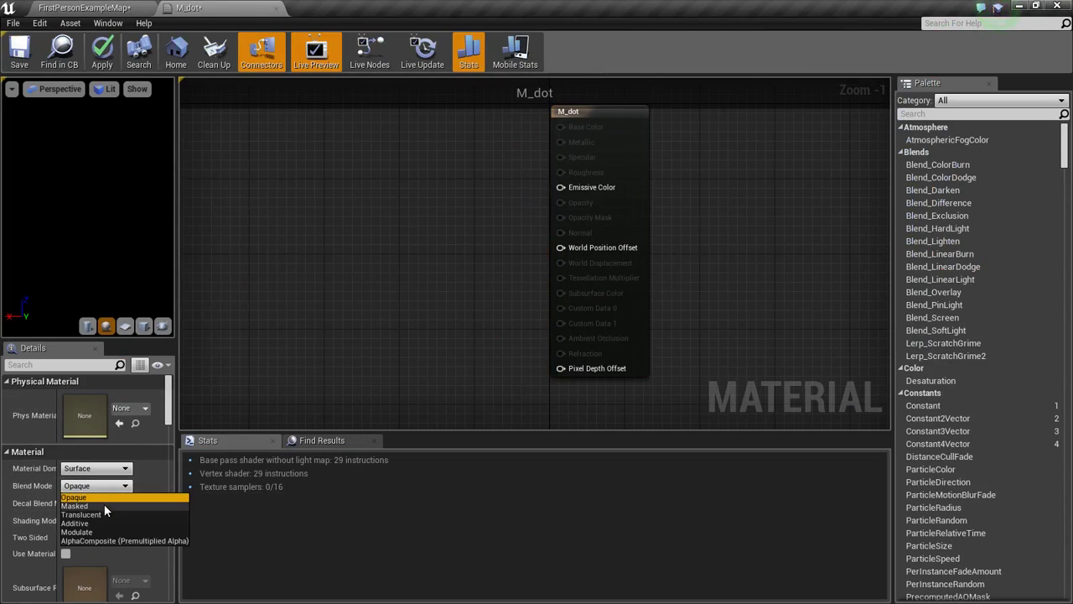
{"action": "left_click", "coordinate": [98, 506]}
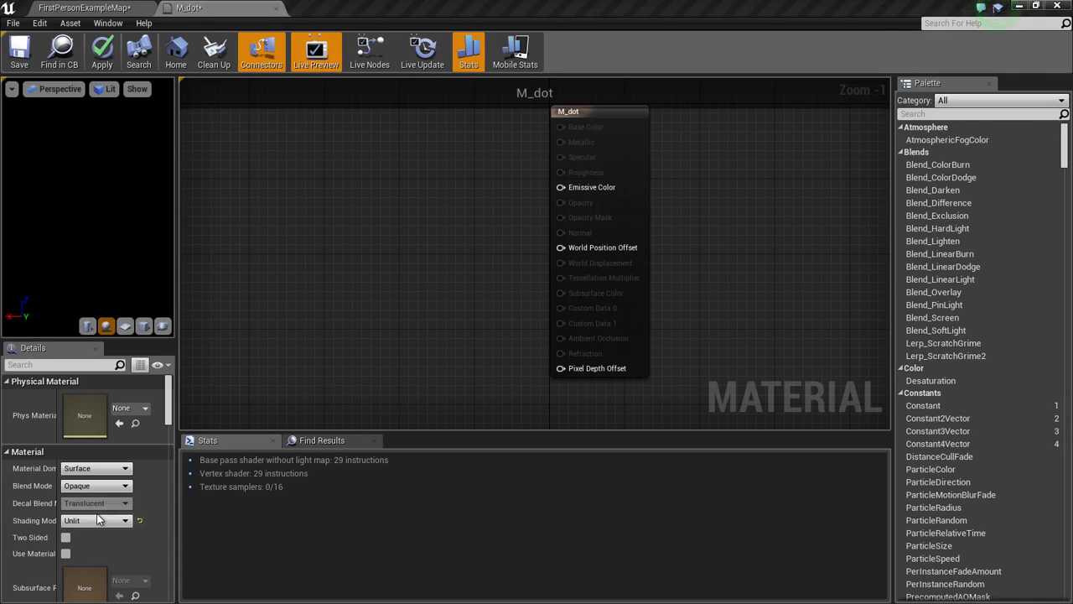
{"action": "left_click", "coordinate": [97, 493]}
{"action": "left_click", "coordinate": [91, 514]}
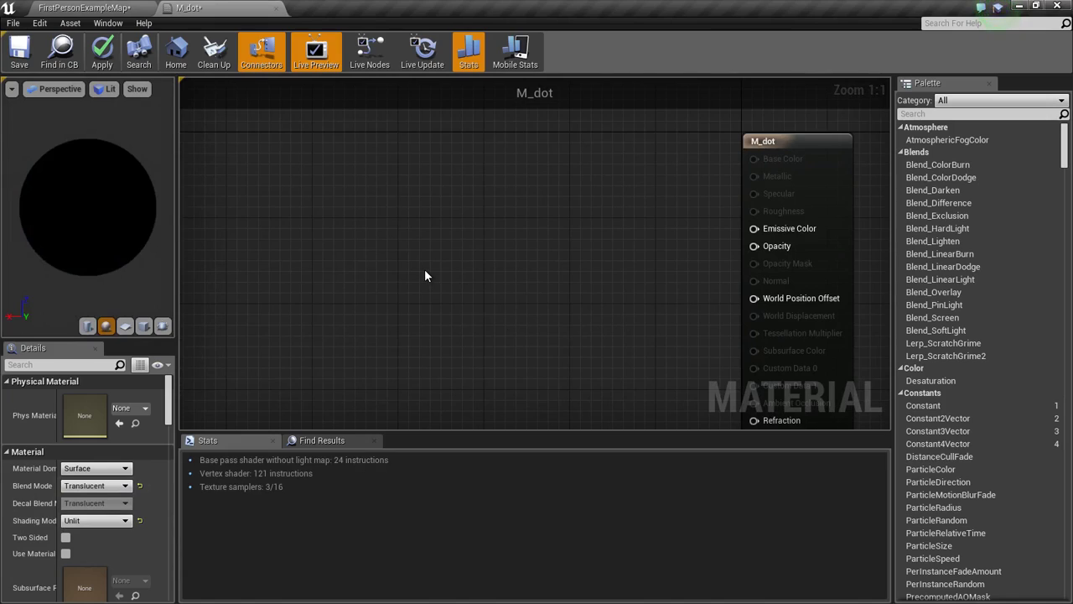
Step: Add a RadialGradientExponential node and two Multiply nodes to the material graph
{"action": "right_click", "coordinate": [425, 270]}
{"action": "type", "text": "r"}
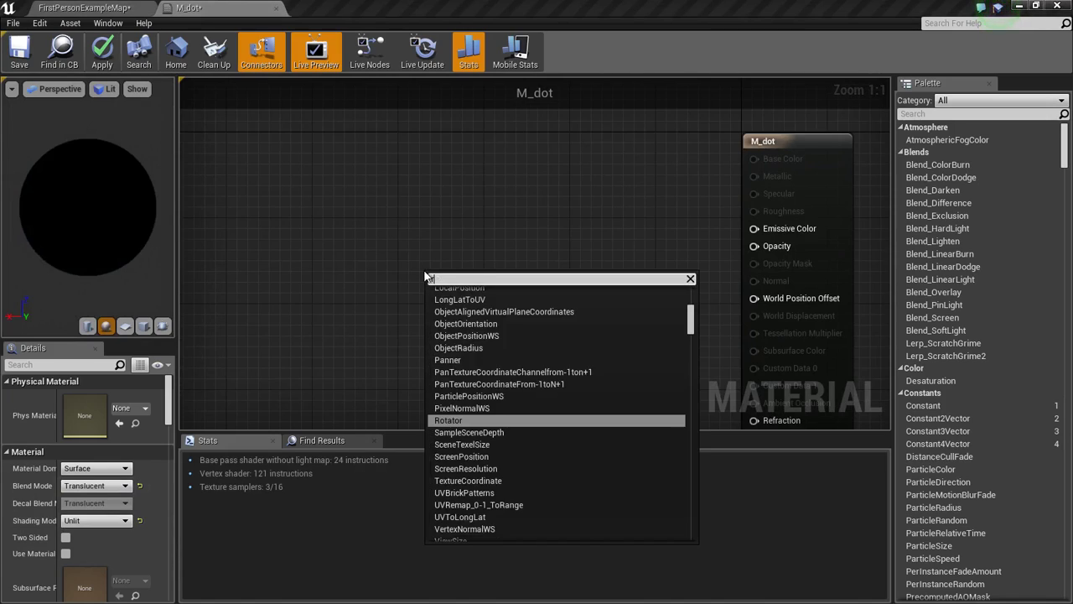
{"action": "type", "text": "adial"}
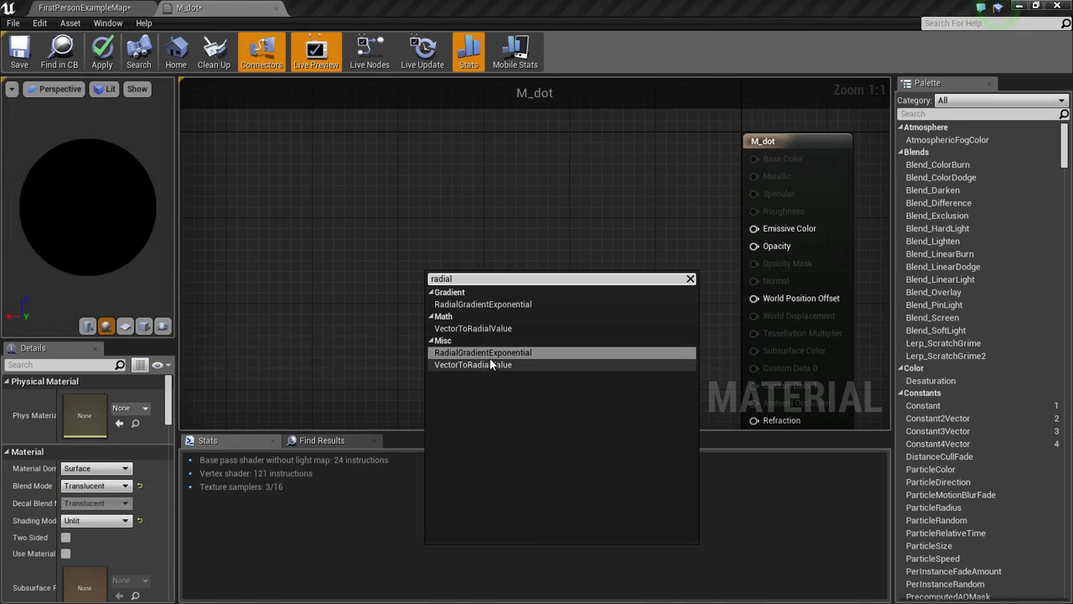
{"action": "left_click", "coordinate": [491, 353]}
{"action": "left_click_drag", "start_coordinate": [527, 282], "coordinate": [340, 215]}
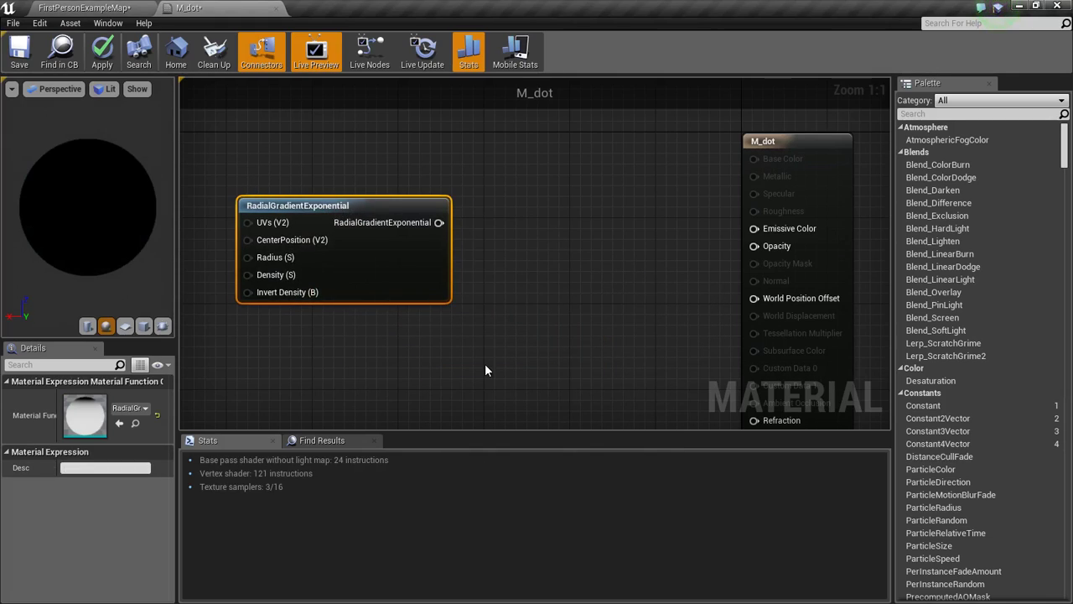
{"action": "left_click", "coordinate": [529, 249]}
{"action": "left_click", "coordinate": [549, 328]}
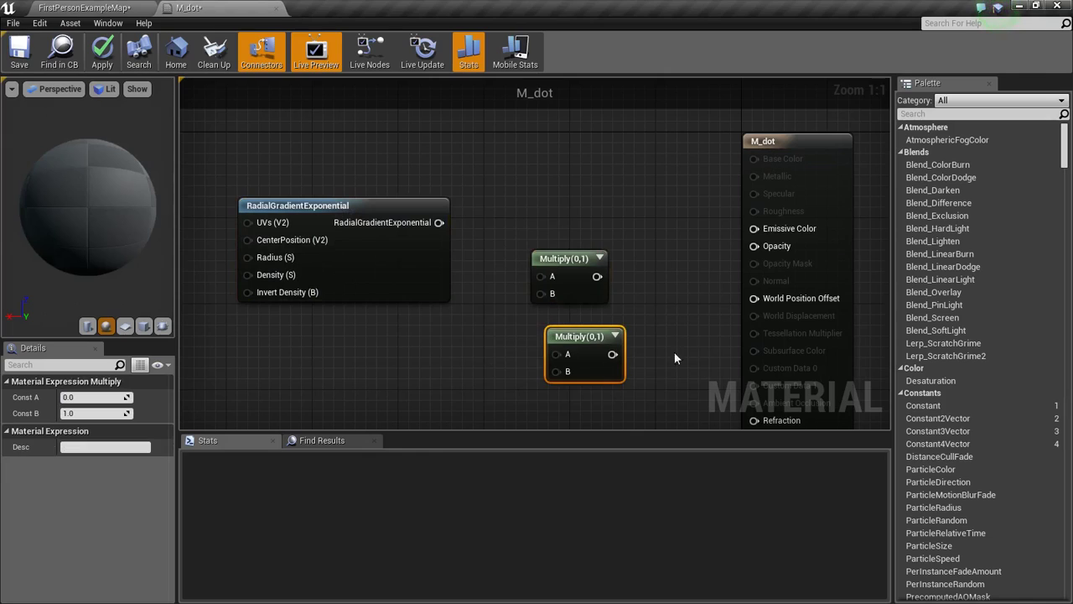
{"action": "right_click_drag", "start_coordinate": [651, 221], "coordinate": [685, 170]}
Step: Wire the gradient into both Multiplies, feeding Emissive Color and Opacity
{"action": "mouse_move", "coordinate": [471, 170]}
{"action": "left_mouse_down"}
{"action": "mouse_move", "coordinate": [534, 224]}
{"action": "mouse_move", "coordinate": [575, 228]}
{"action": "left_mouse_up"}
{"action": "left_click_drag", "start_coordinate": [801, 186], "coordinate": [796, 177]}
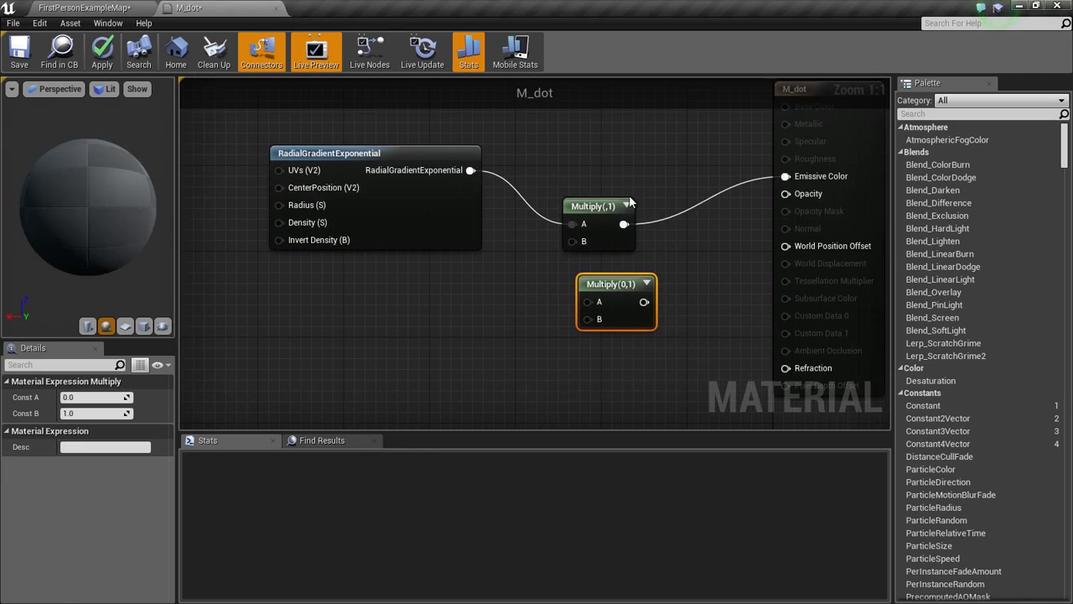
{"action": "left_click_drag", "start_coordinate": [595, 206], "coordinate": [606, 164]}
{"action": "mouse_move", "coordinate": [470, 170]}
{"action": "left_mouse_down"}
{"action": "mouse_move", "coordinate": [601, 310]}
{"action": "mouse_move", "coordinate": [571, 282]}
{"action": "mouse_move", "coordinate": [809, 194]}
{"action": "left_mouse_up"}
{"action": "right_click_drag", "start_coordinate": [637, 251], "coordinate": [680, 231]}
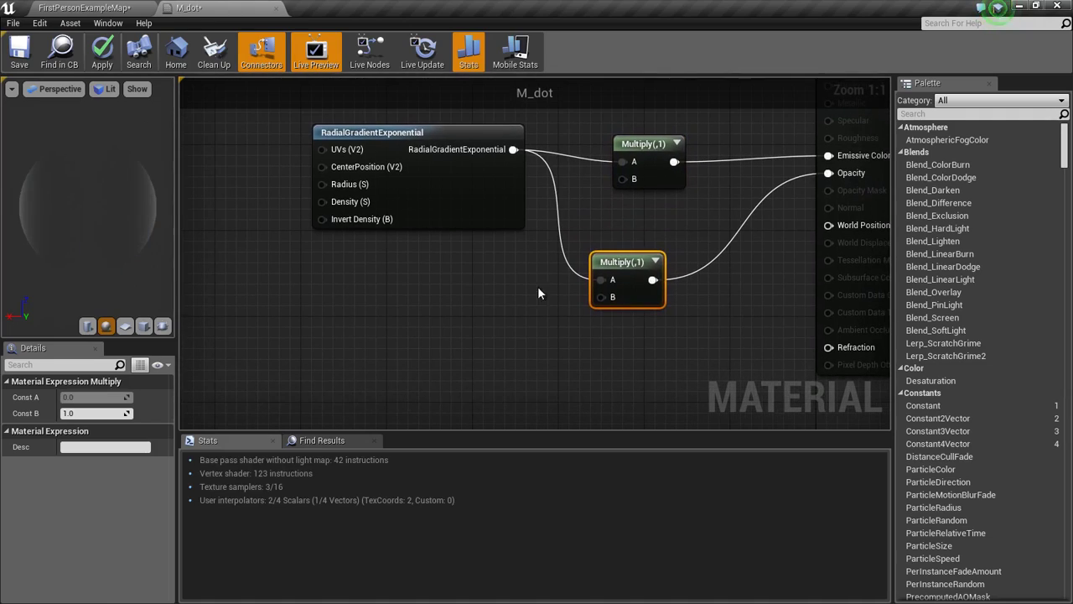
Step: Add a Particle Color node, wiring RGB into the top Multiply and alpha into the lower one
{"action": "right_click", "coordinate": [462, 333]}
{"action": "type", "text": "pa"}
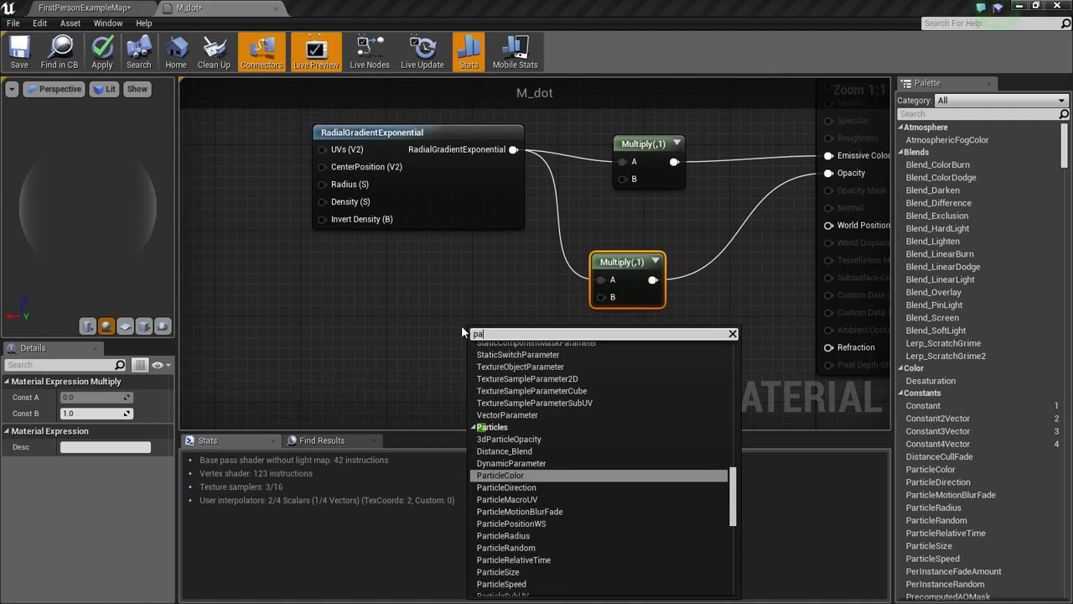
{"action": "type", "text": "t"}
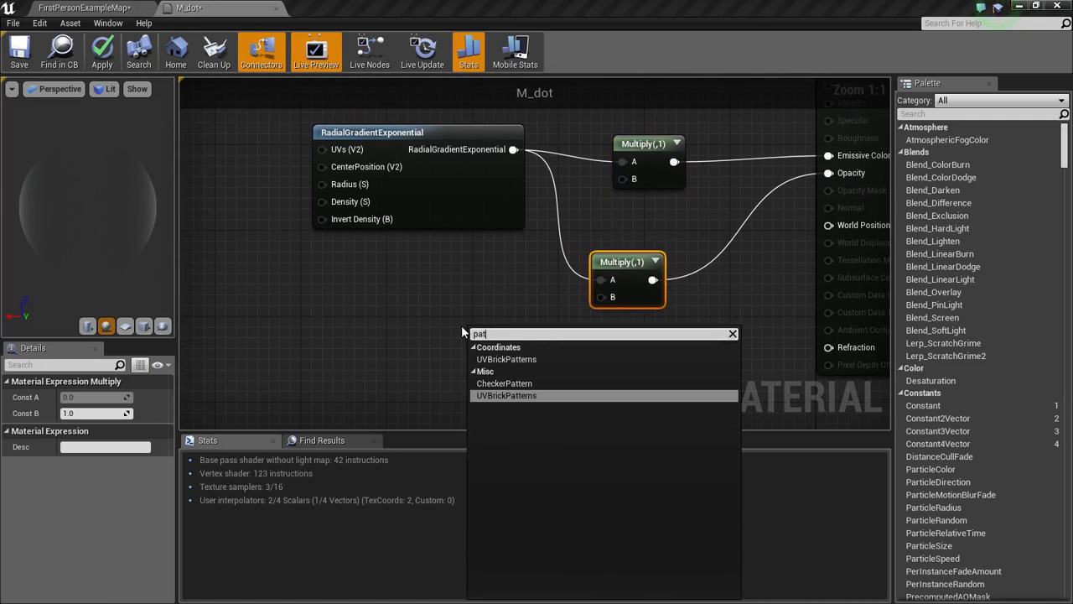
{"action": "key", "text": "BackSpace"}
{"action": "key", "text": "BackSpace"}
{"action": "key", "text": "BackSpace"}
{"action": "type", "text": "particle"}
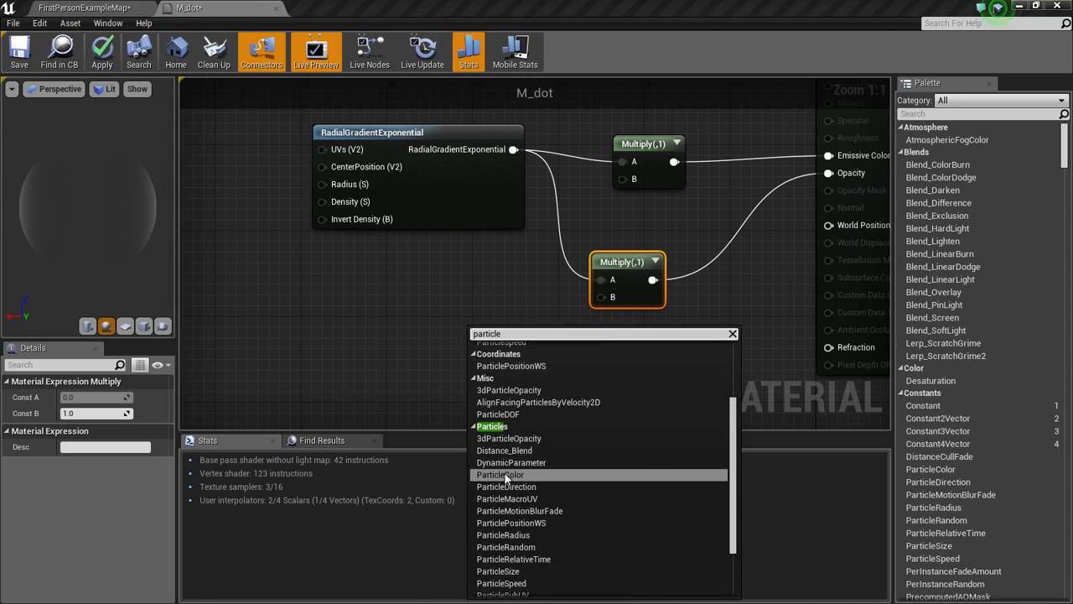
{"action": "left_click", "coordinate": [508, 474]}
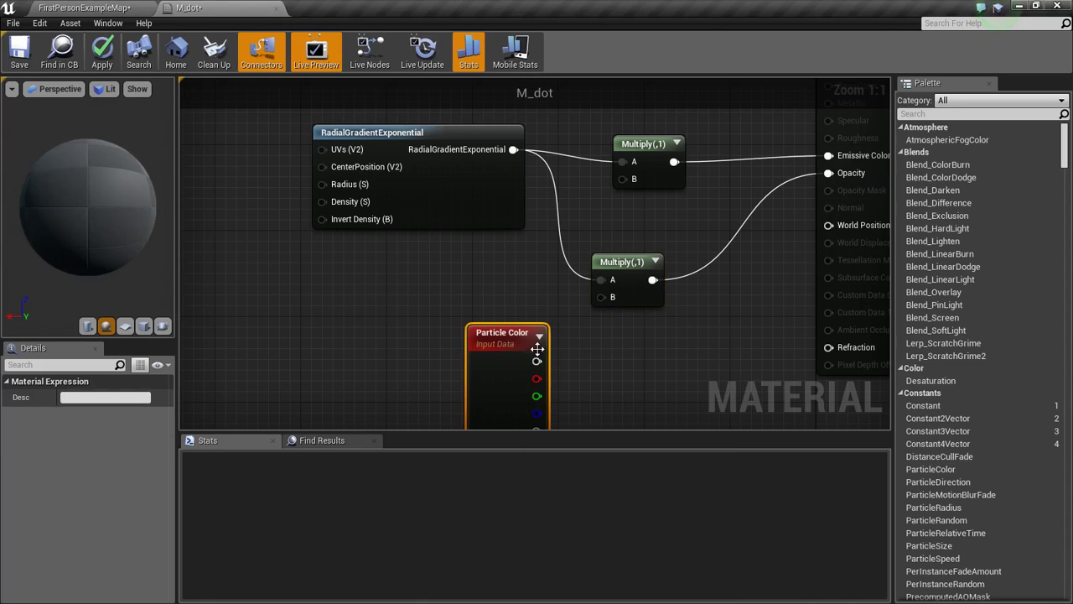
{"action": "mouse_move", "coordinate": [534, 343]}
{"action": "left_mouse_down"}
{"action": "mouse_move", "coordinate": [493, 325]}
{"action": "mouse_move", "coordinate": [576, 210]}
{"action": "left_mouse_up"}
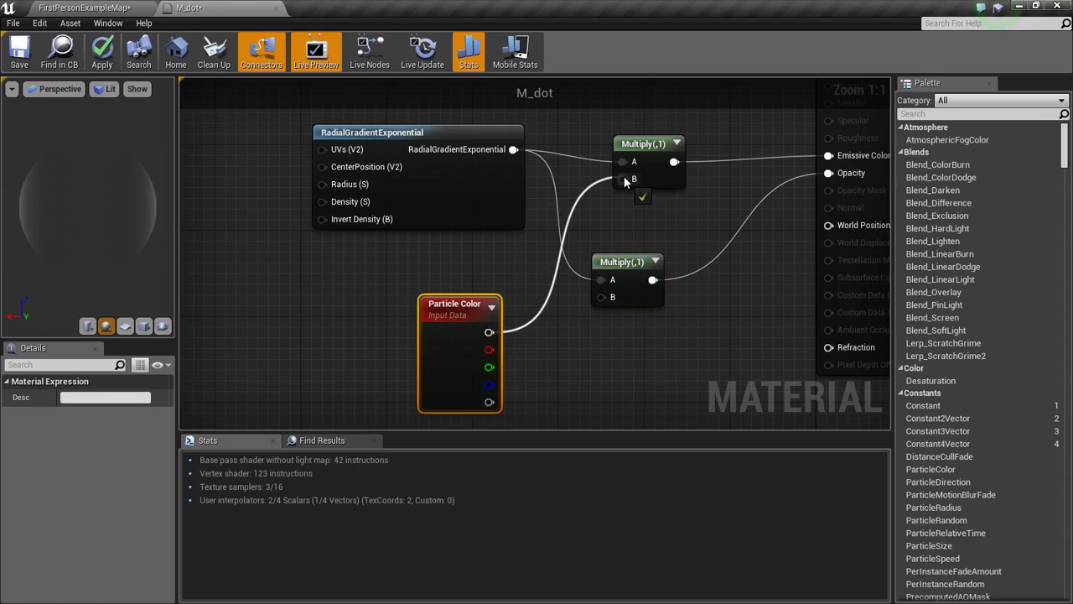
{"action": "left_click_drag", "start_coordinate": [624, 182], "coordinate": [624, 178]}
{"action": "right_click_drag", "start_coordinate": [506, 386], "coordinate": [472, 336]}
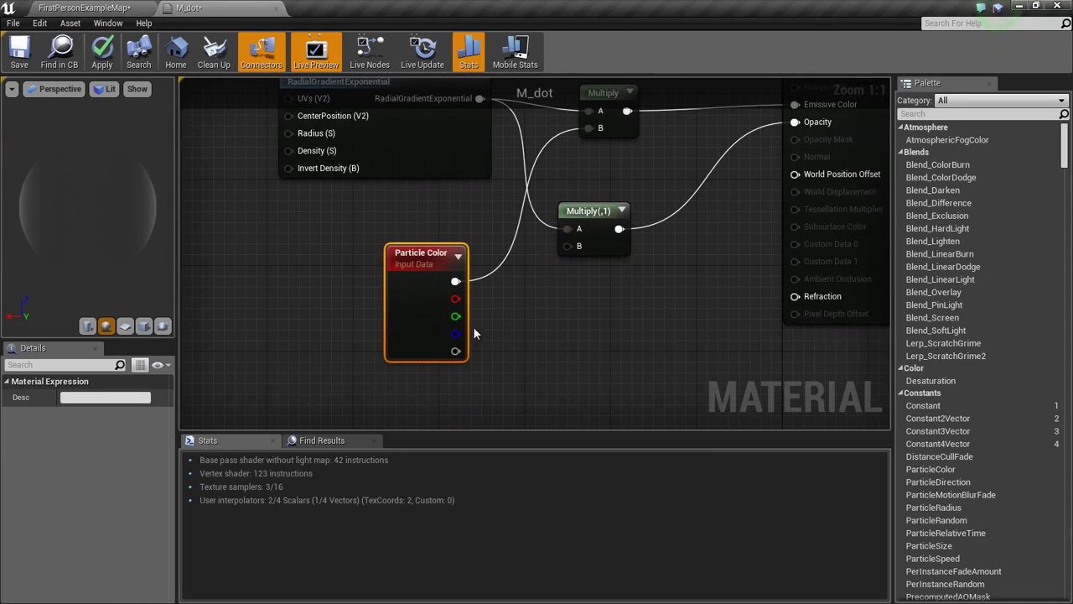
{"action": "left_click_drag", "start_coordinate": [455, 350], "coordinate": [581, 250]}
{"action": "right_click_drag", "start_coordinate": [583, 295], "coordinate": [594, 327]}
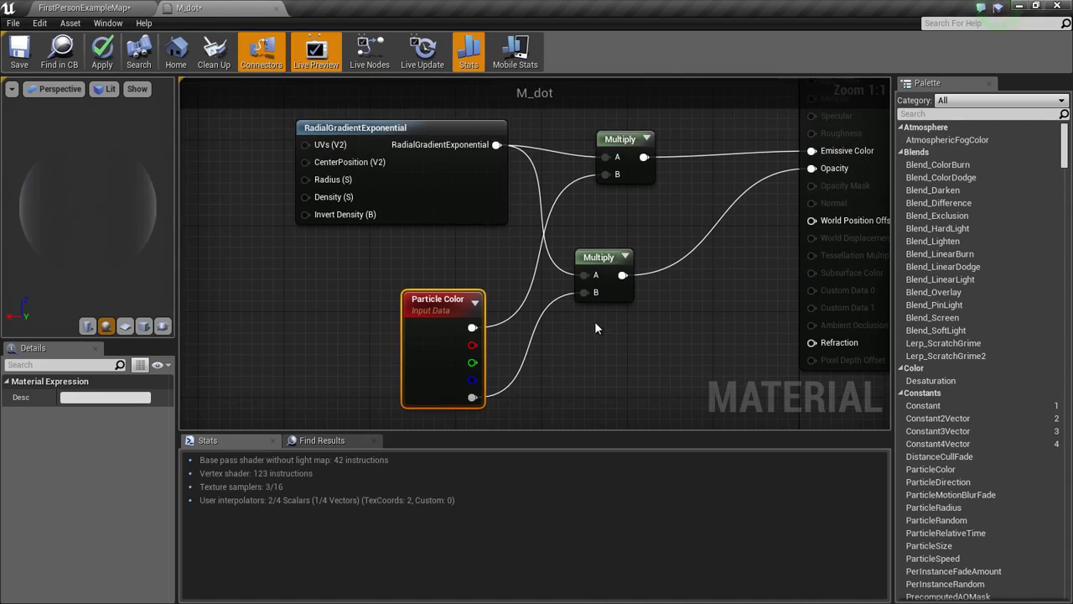
Step: Apply and save M_dot, previewing it on a plane
{"action": "left_click", "coordinate": [101, 65]}
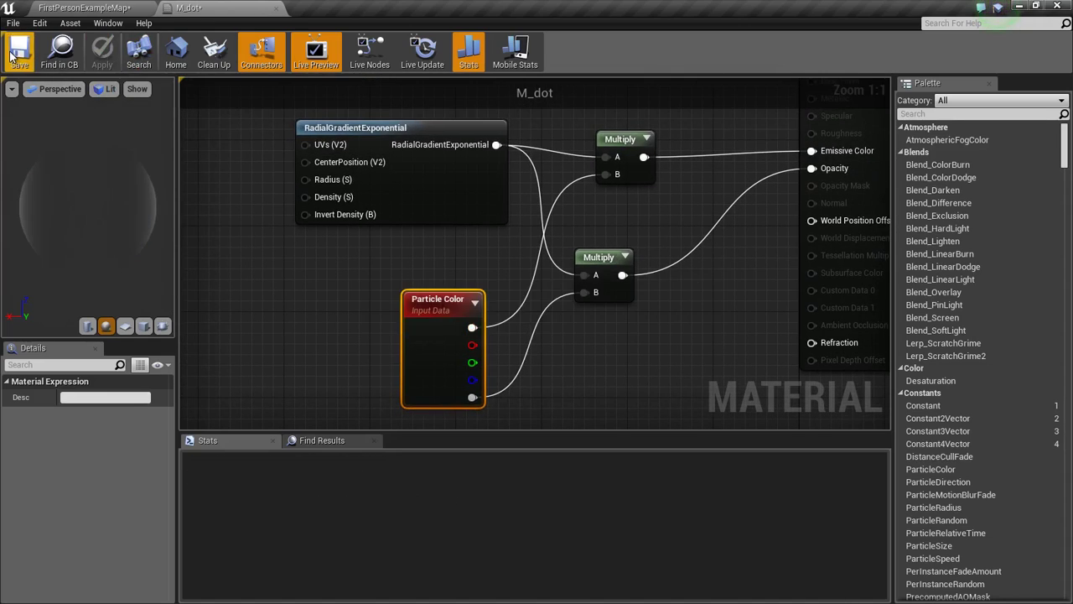
{"action": "left_click", "coordinate": [19, 52]}
{"action": "left_click", "coordinate": [126, 325]}
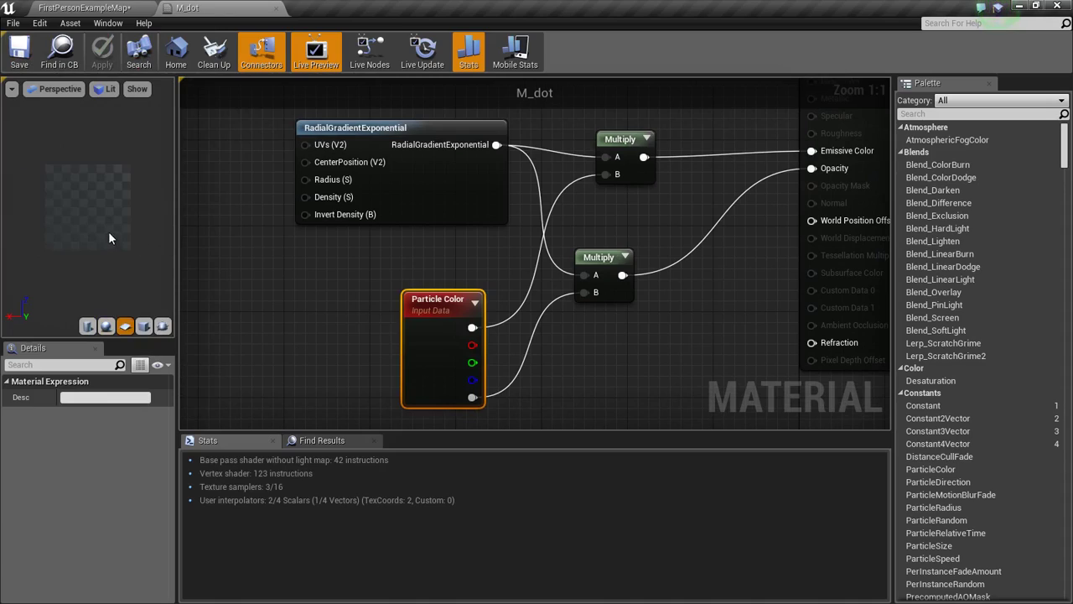
Step: Back in the level editor, create a Particle System named M_igni in the witcher folder
{"action": "left_click", "coordinate": [117, 8]}
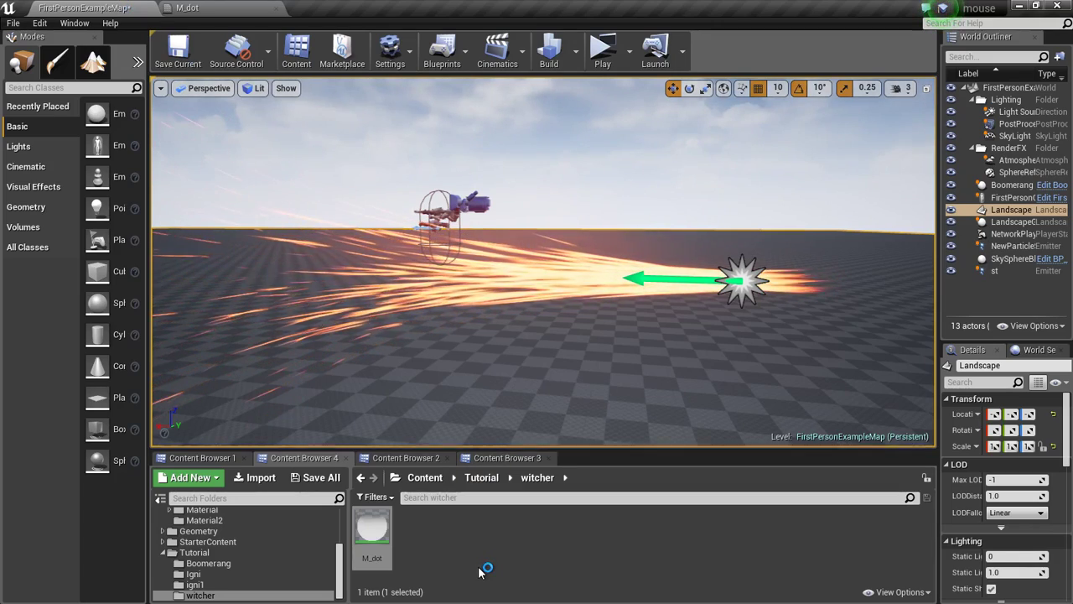
{"action": "right_click", "coordinate": [436, 538]}
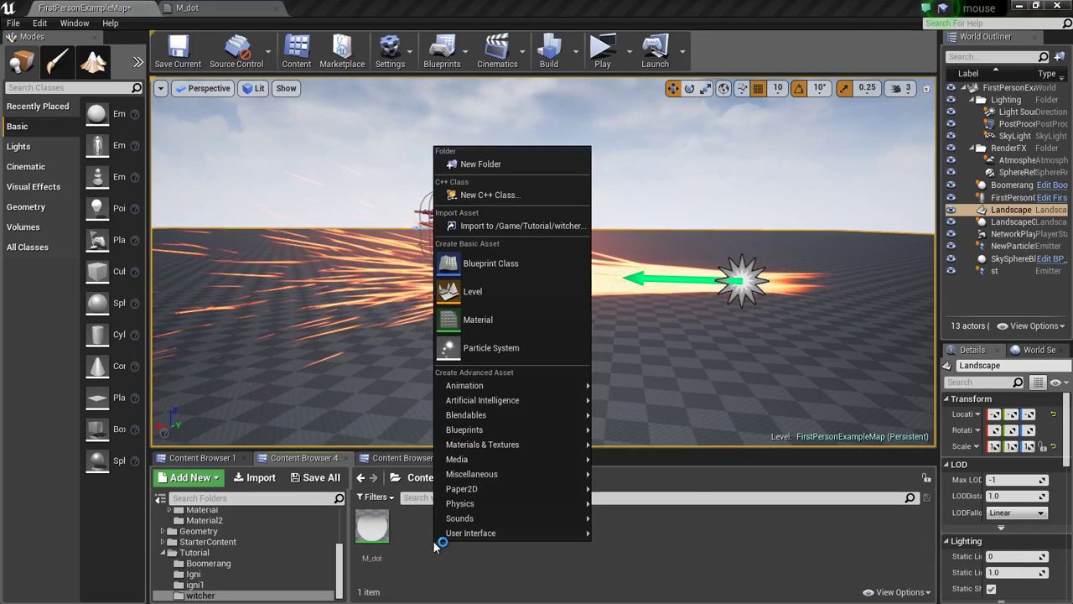
{"action": "left_click", "coordinate": [493, 348]}
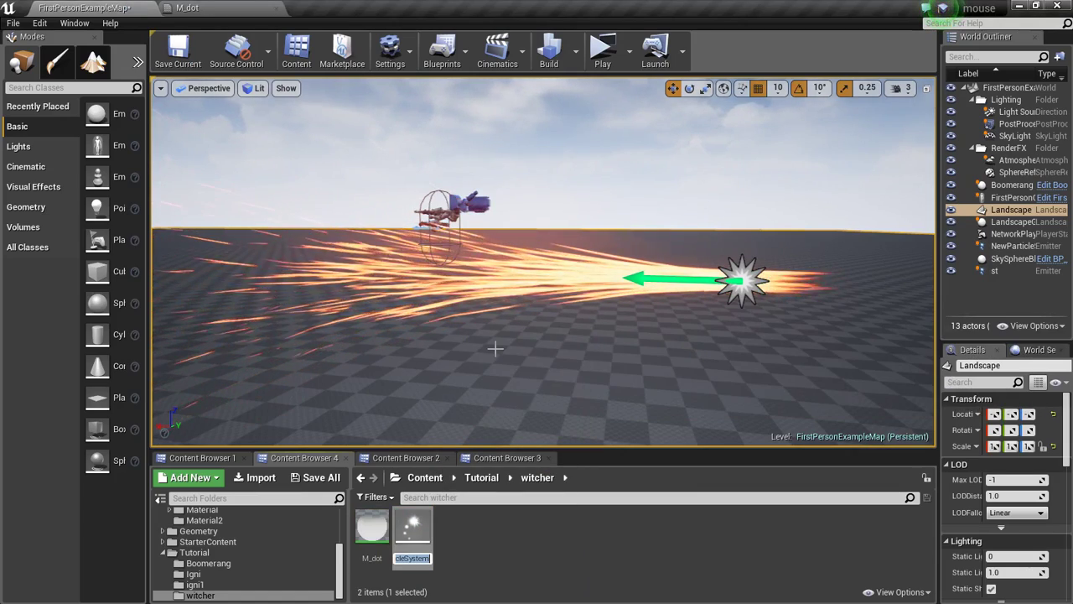
{"action": "type", "text": "M_igni"}
{"action": "key", "text": "Return"}
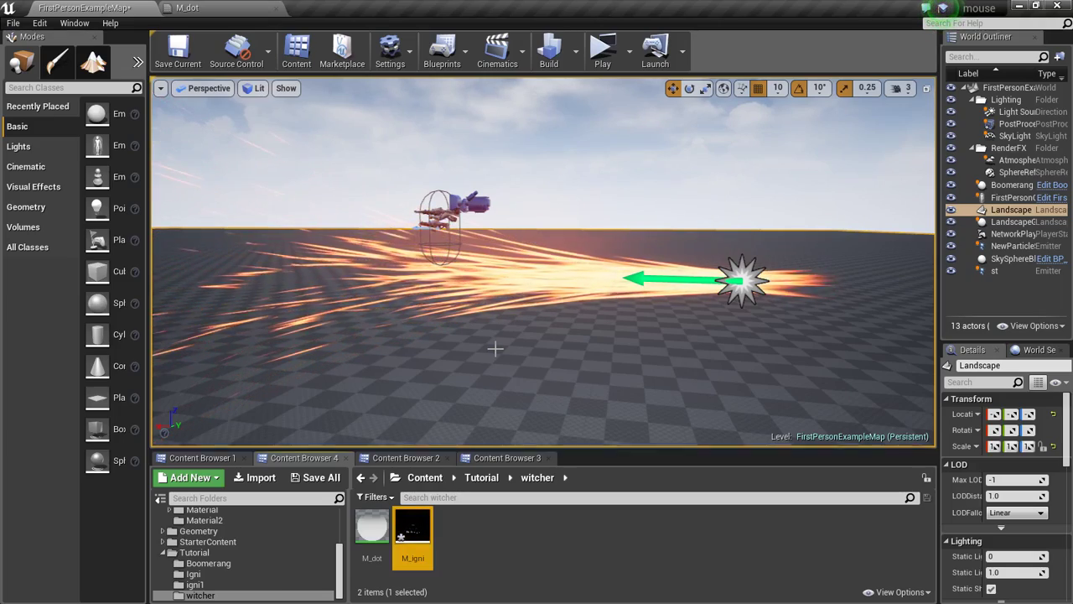
Step: Open M_igni in Cascade and set Required to PSA Velocity alignment with Use Local Space on
{"action": "double_click", "coordinate": [413, 532]}
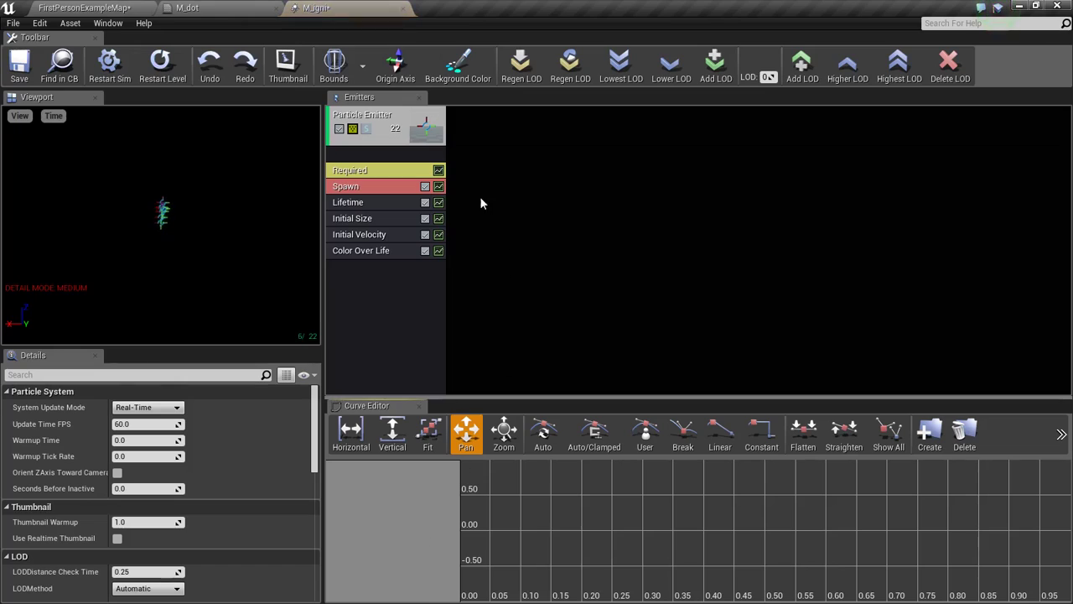
{"action": "left_click", "coordinate": [364, 170]}
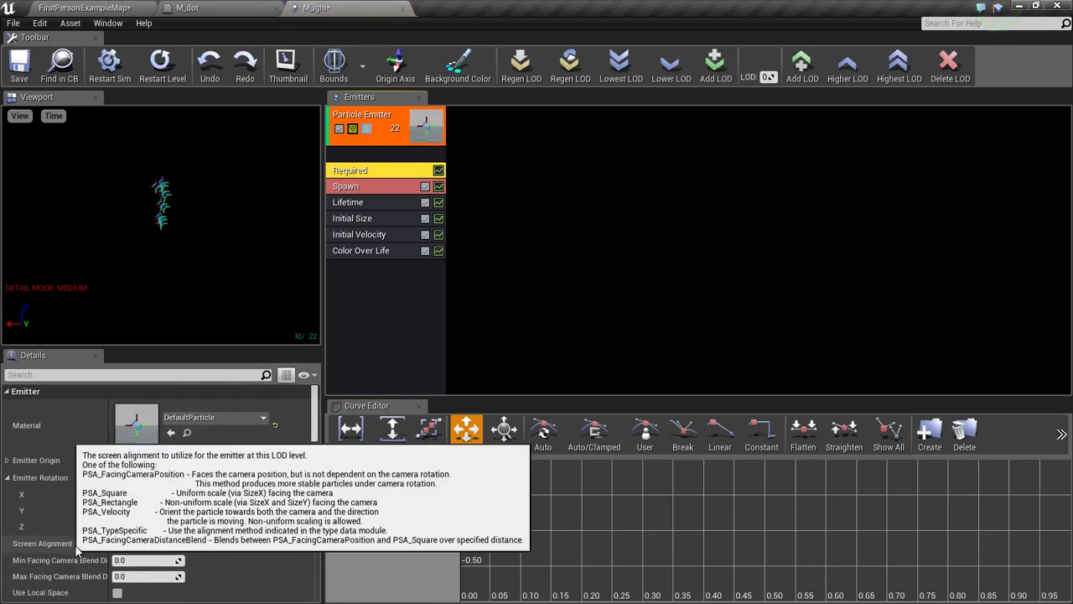
{"action": "left_click", "coordinate": [149, 543]}
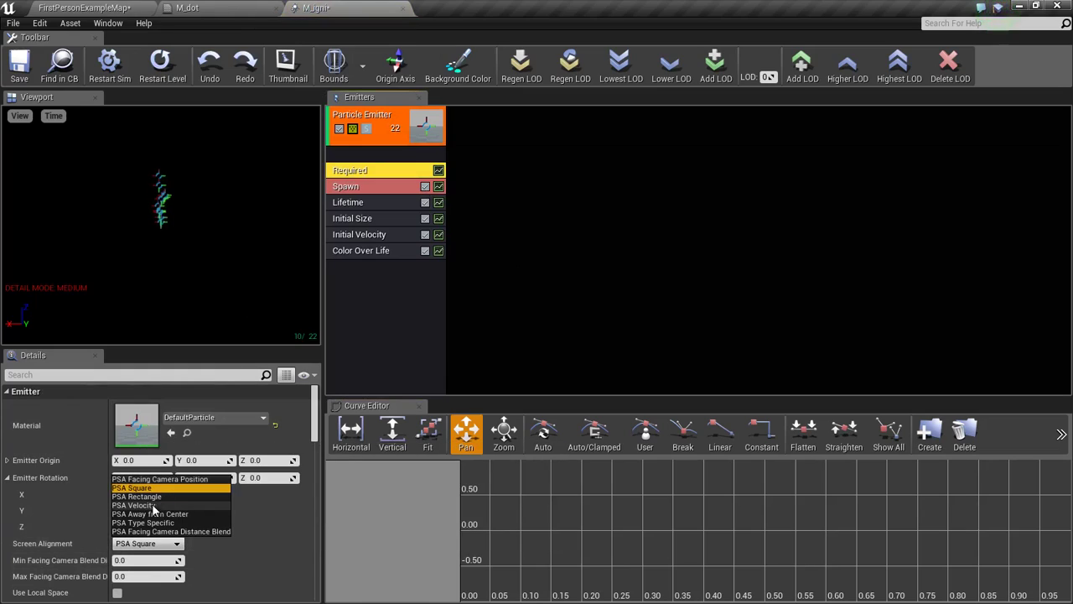
{"action": "left_click", "coordinate": [138, 504]}
{"action": "scroll", "coordinate": [226, 518], "scroll_direction": "down", "scroll_amount": 2}
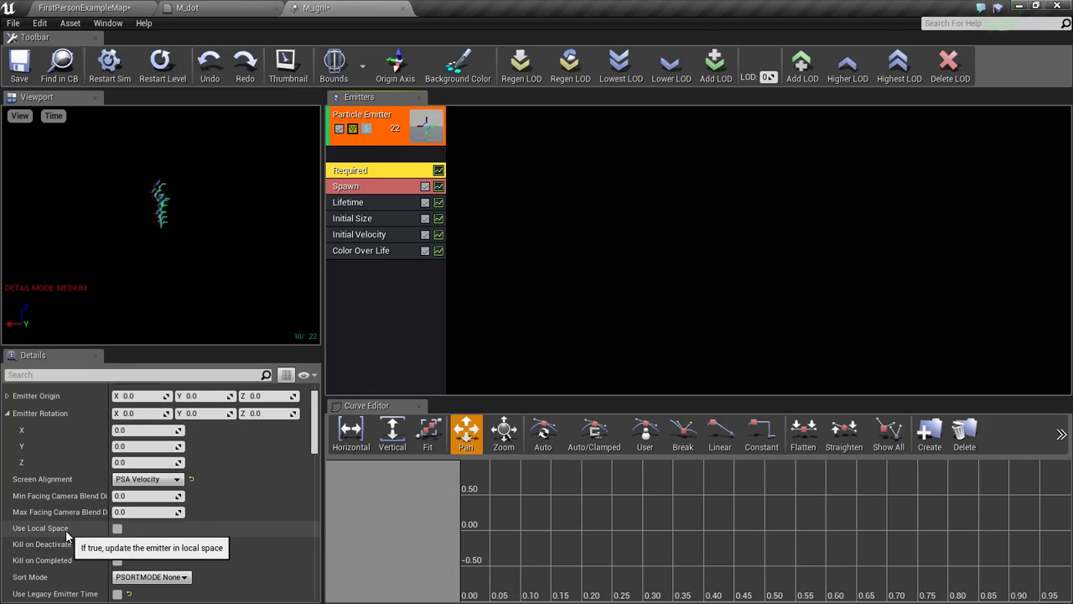
{"action": "left_click", "coordinate": [117, 529]}
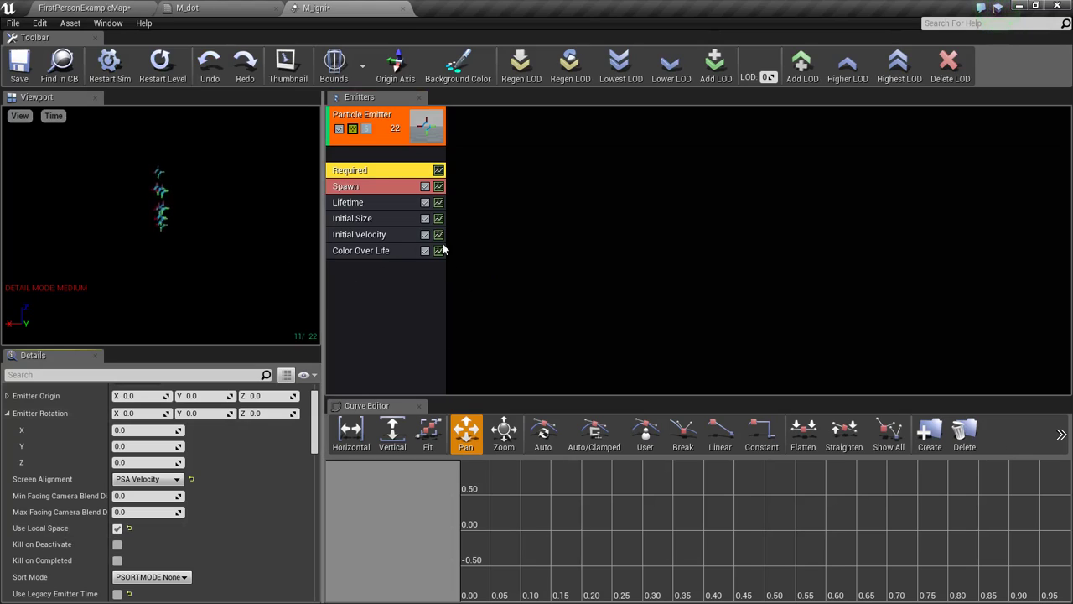
{"action": "left_click", "coordinate": [386, 174]}
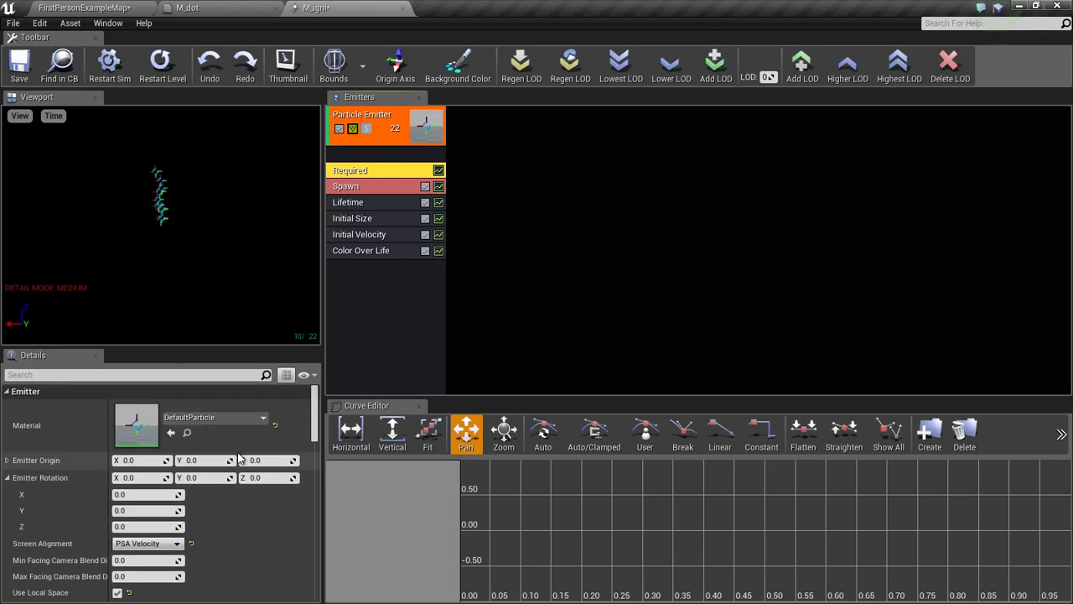
{"action": "left_click", "coordinate": [131, 7]}
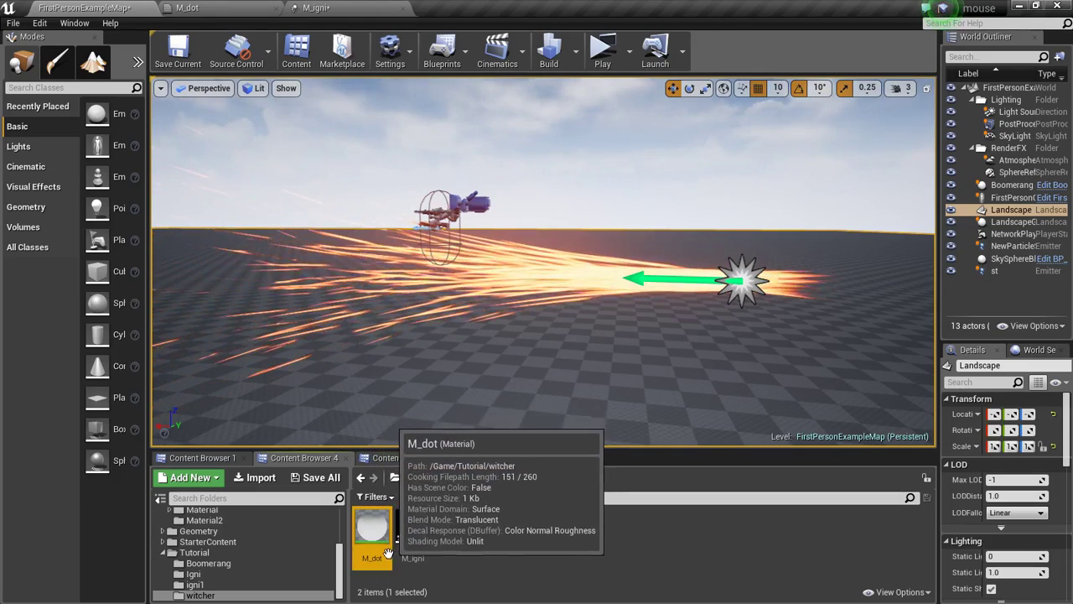
Step: Assign the selected M_dot material to M_igni's emitter in Cascade
{"action": "left_click", "coordinate": [394, 7]}
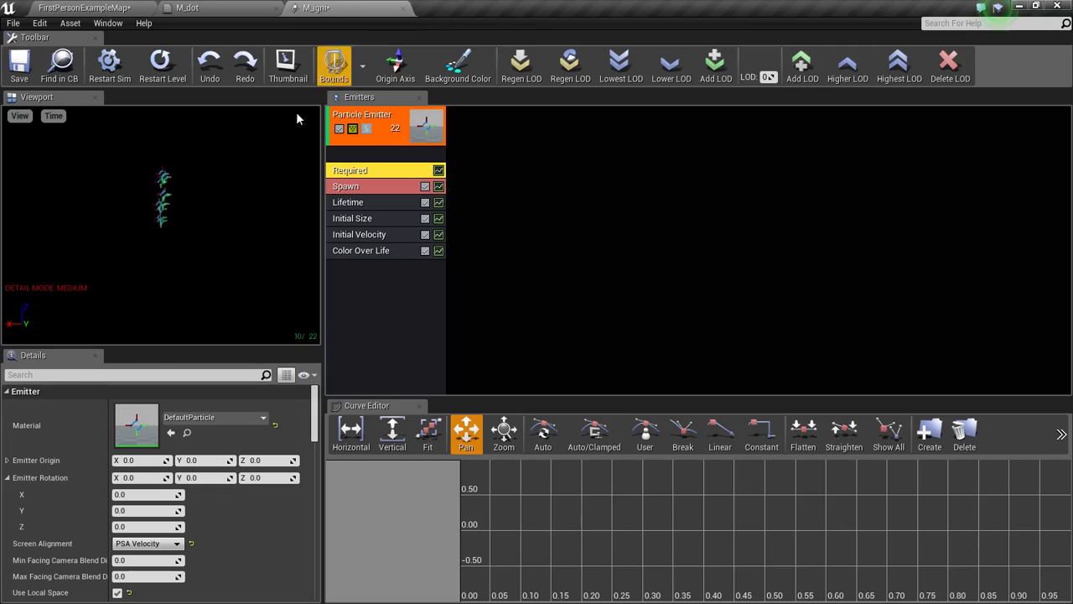
{"action": "left_click", "coordinate": [172, 434]}
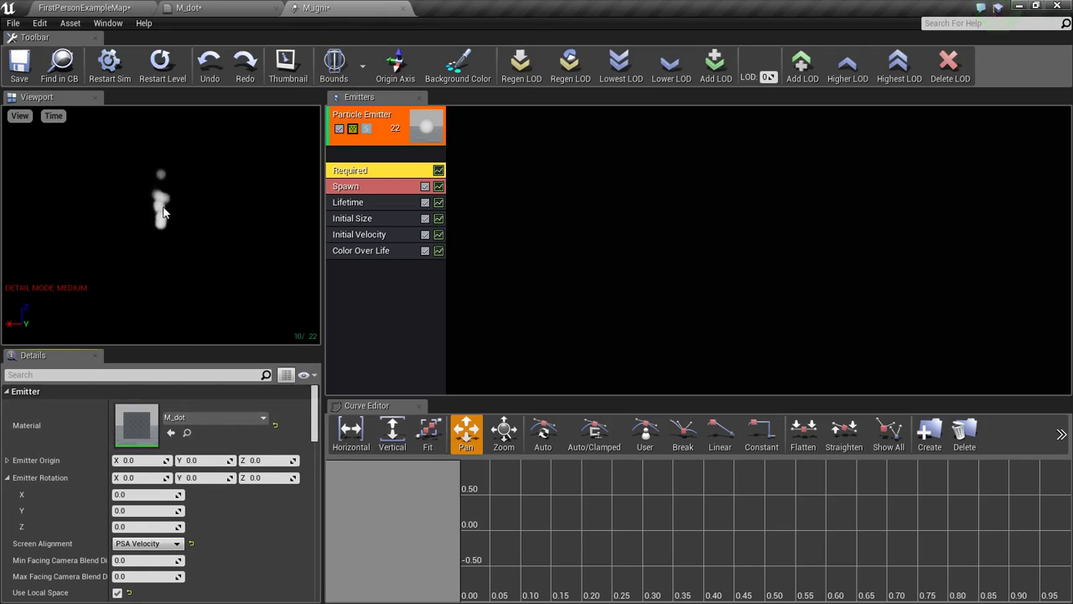
Step: Set the Spawn rate to 300 and Lifetime to Min 0.5, Max 5
{"action": "left_click", "coordinate": [373, 189]}
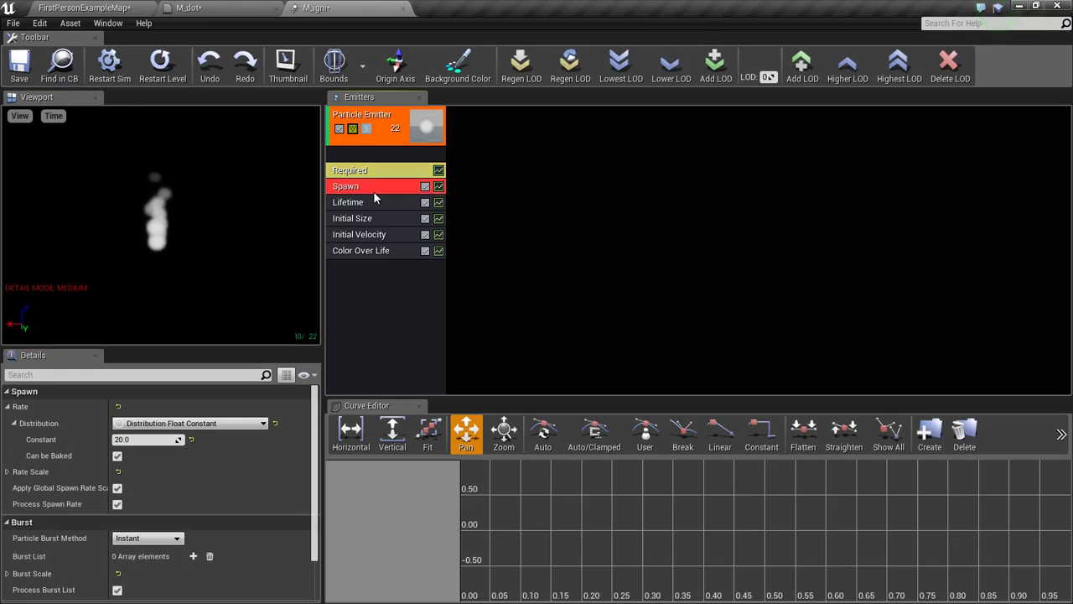
{"action": "left_click", "coordinate": [151, 440]}
{"action": "type", "text": "300"}
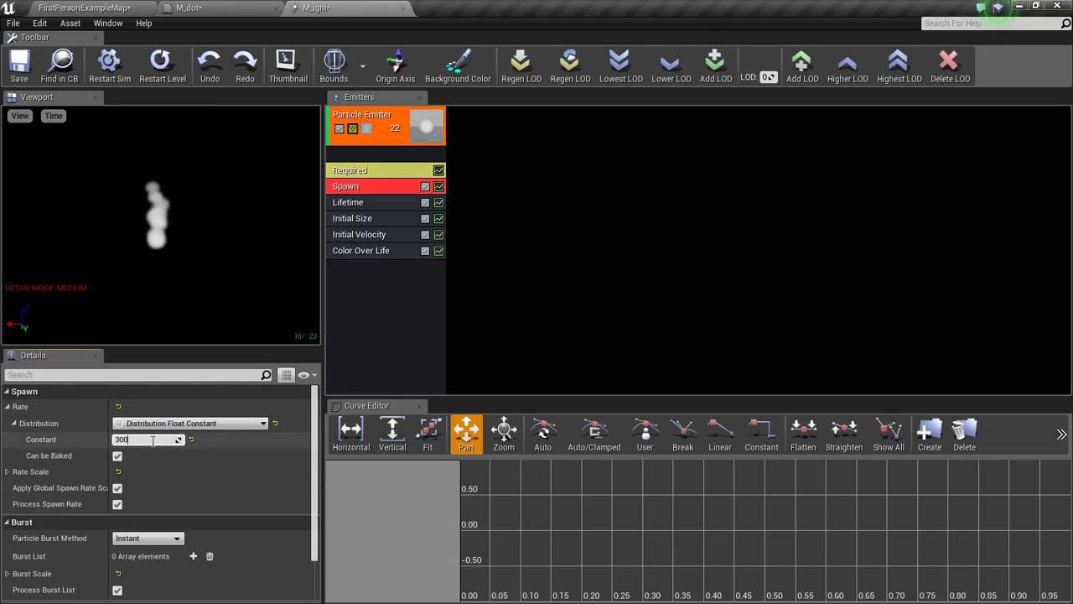
{"action": "key", "text": "Return"}
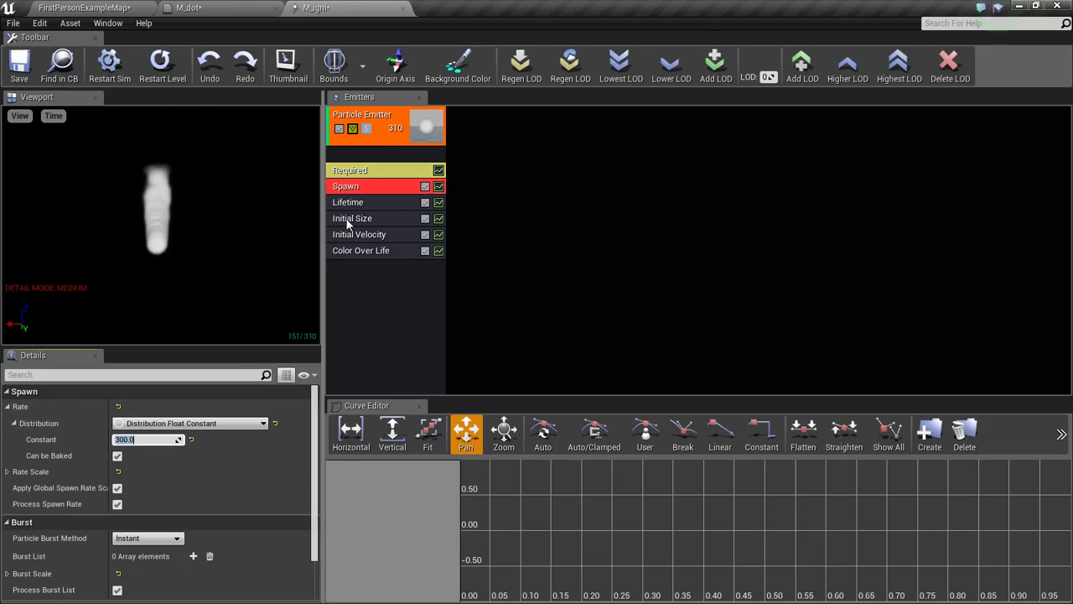
{"action": "left_click", "coordinate": [374, 205]}
{"action": "left_click", "coordinate": [127, 441]}
{"action": "type", "text": ".5"}
{"action": "left_click", "coordinate": [124, 456]}
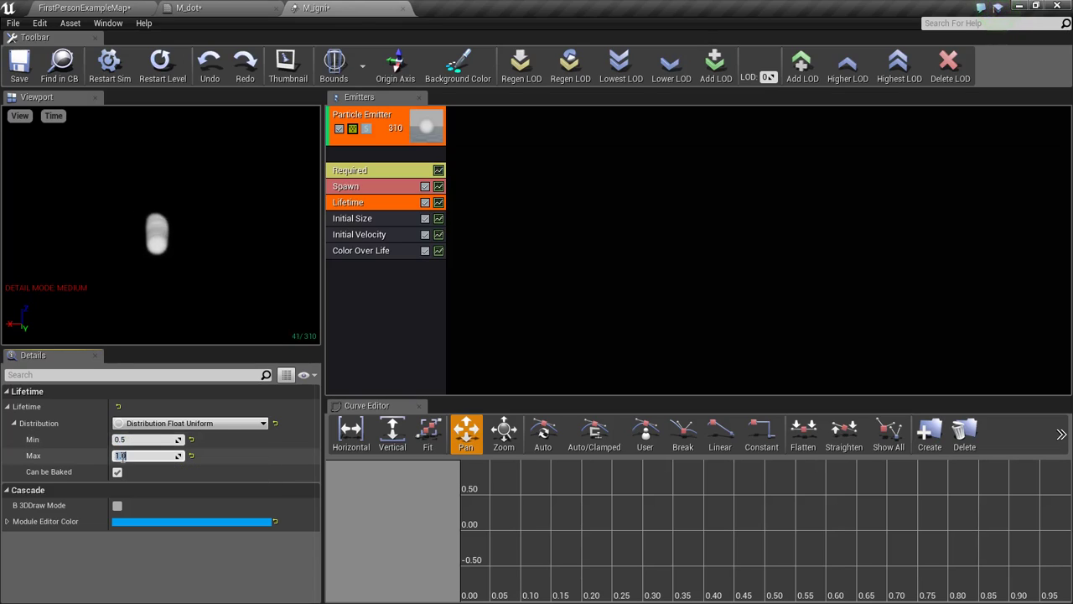
{"action": "type", "text": "5"}
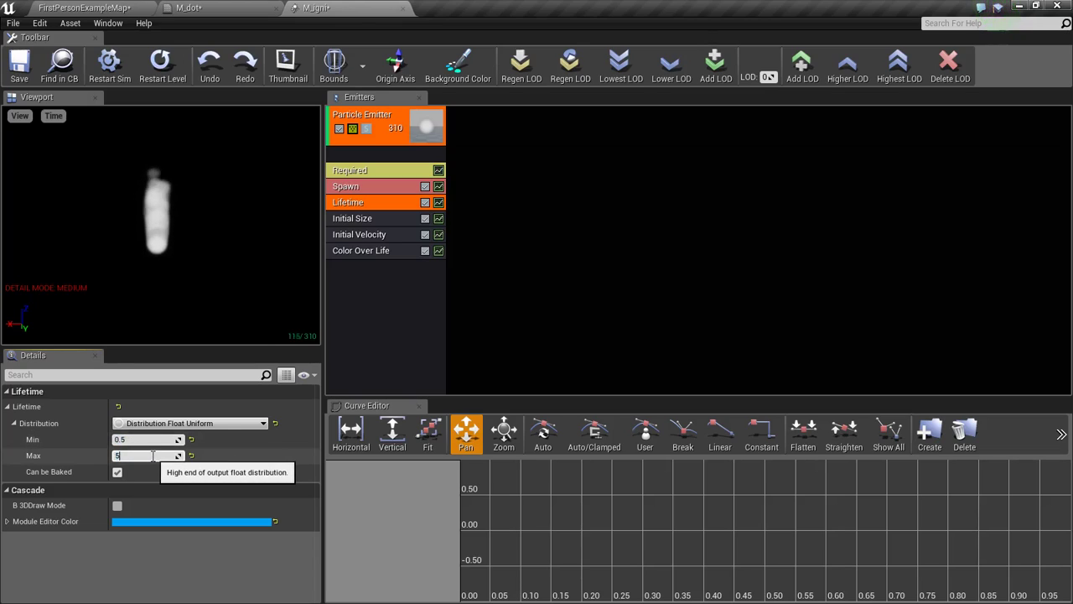
{"action": "key", "text": "Return"}
Step: Set Initial Size to 11 for Max and Min on X, Y and Z
{"action": "left_click", "coordinate": [357, 218]}
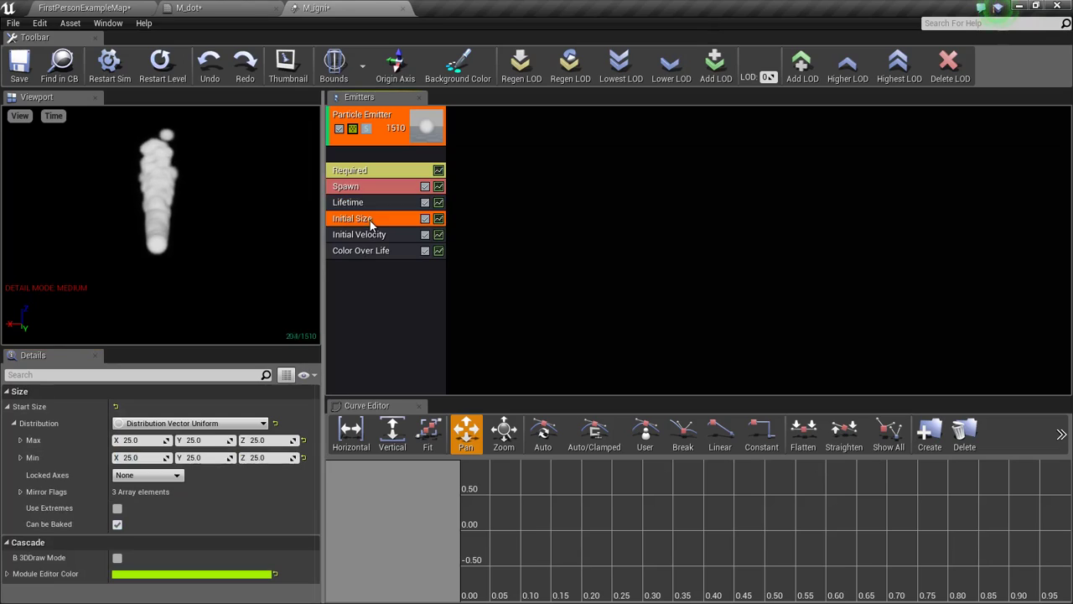
{"action": "left_click", "coordinate": [134, 440]}
{"action": "type", "text": "11"}
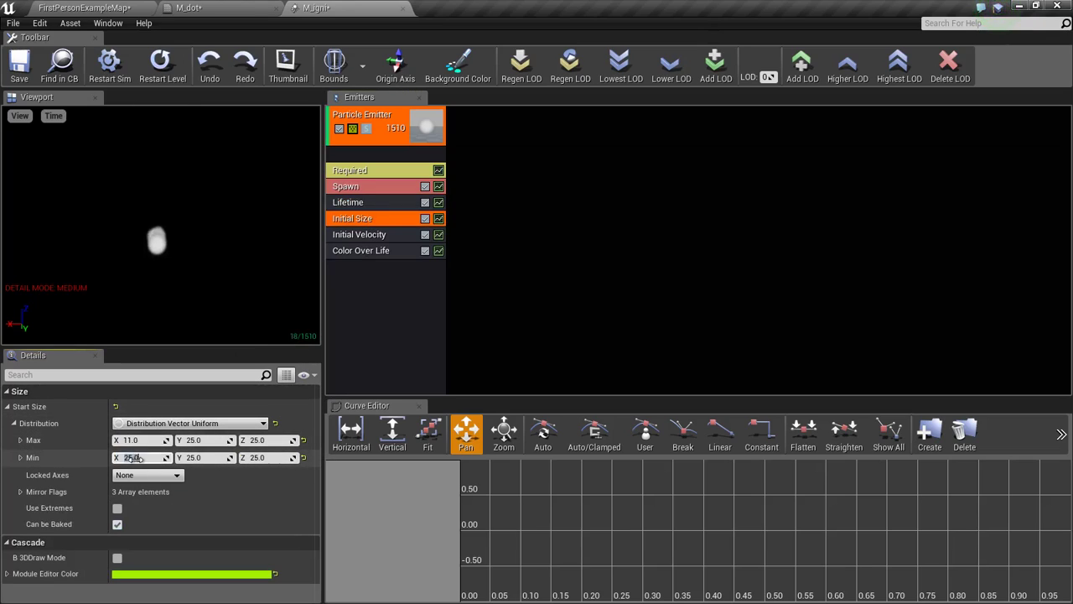
{"action": "type", "text": "1"}
{"action": "left_click", "coordinate": [198, 439]}
{"action": "type", "text": "11"}
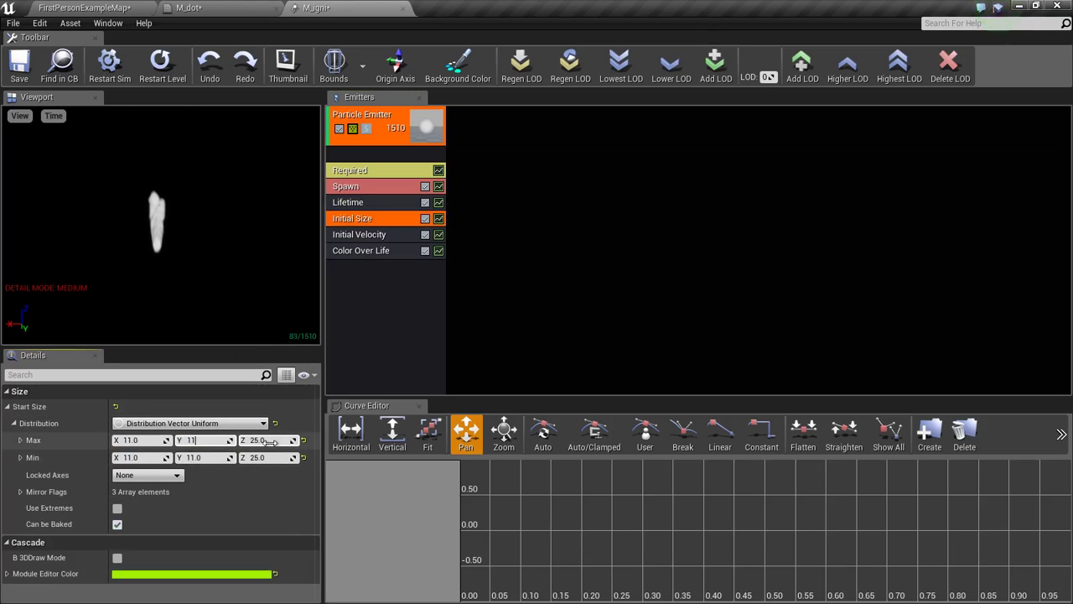
{"action": "left_click", "coordinate": [270, 441]}
{"action": "type", "text": "11"}
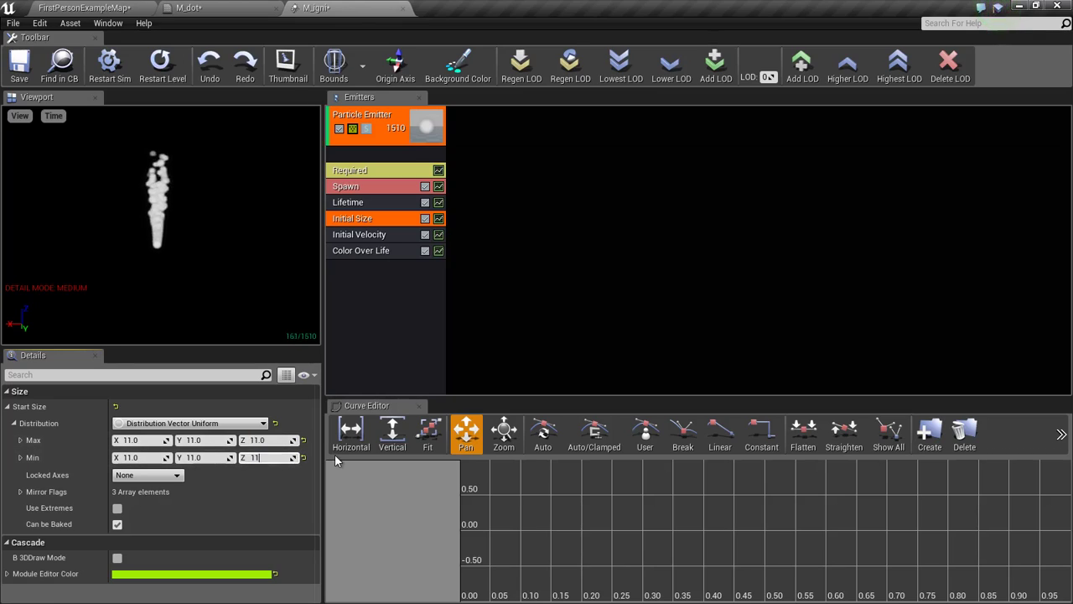
{"action": "key", "text": "Return"}
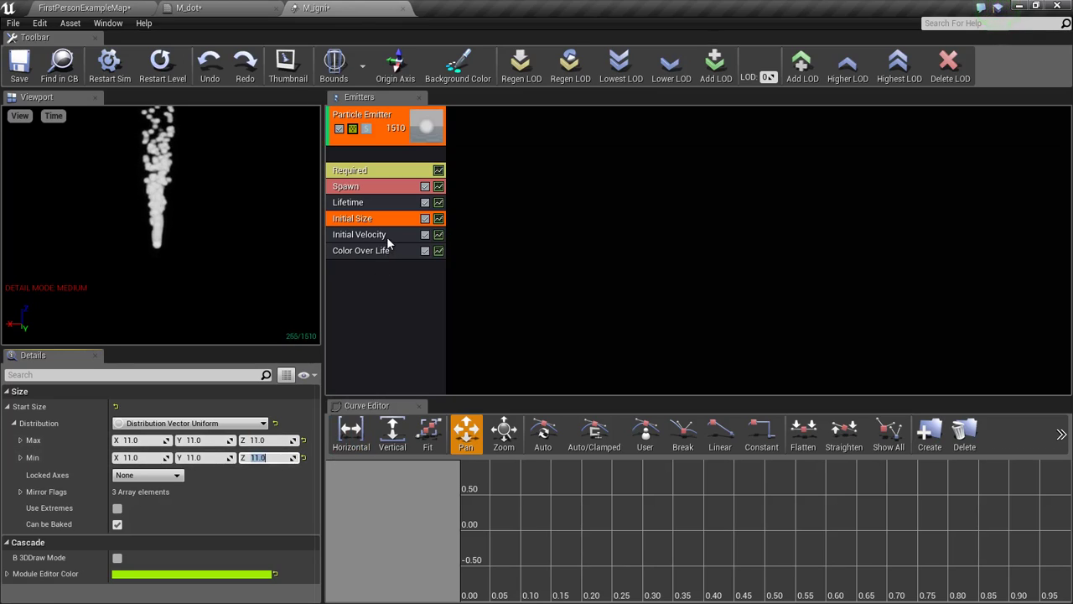
Step: Set Initial Velocity Max to X 150, Y 10, Z 10 and Min to X 100, Y -10, Z -10
{"action": "left_click", "coordinate": [386, 236]}
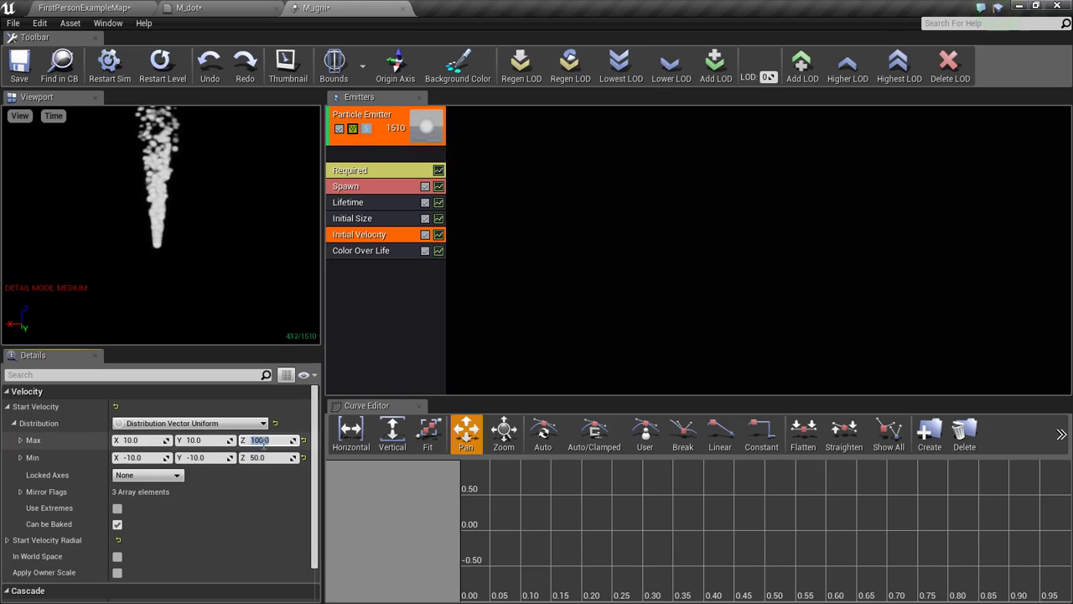
{"action": "type", "text": "10"}
{"action": "key", "text": "Return"}
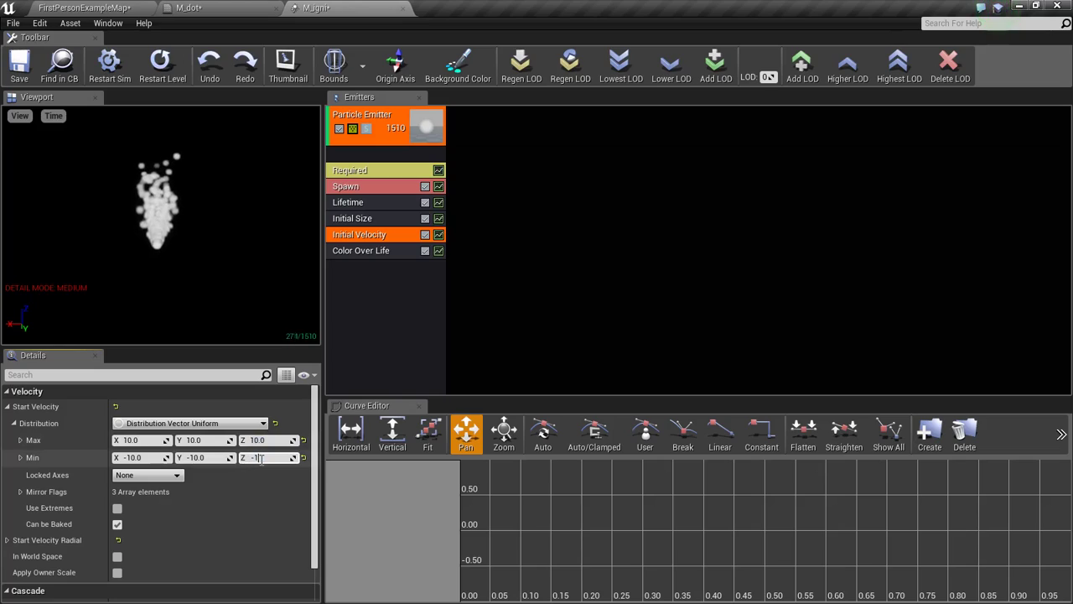
{"action": "key", "text": "Return"}
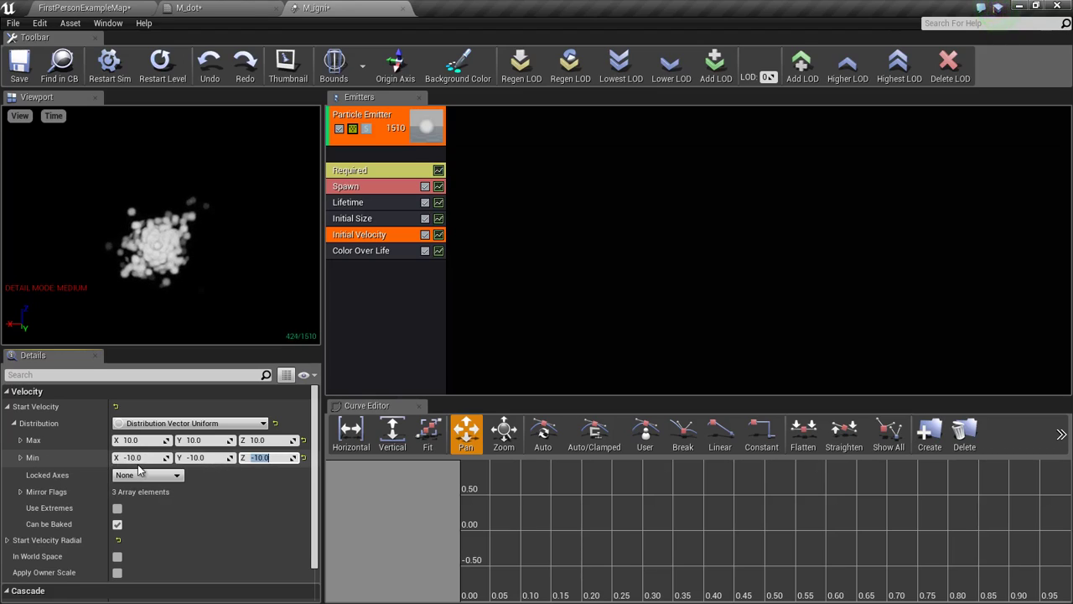
{"action": "left_click", "coordinate": [139, 457]}
{"action": "type", "text": "5"}
{"action": "key", "text": "BackSpace"}
{"action": "type", "text": "100"}
{"action": "key", "text": "Return"}
{"action": "left_click", "coordinate": [141, 441]}
{"action": "type", "text": "15"}
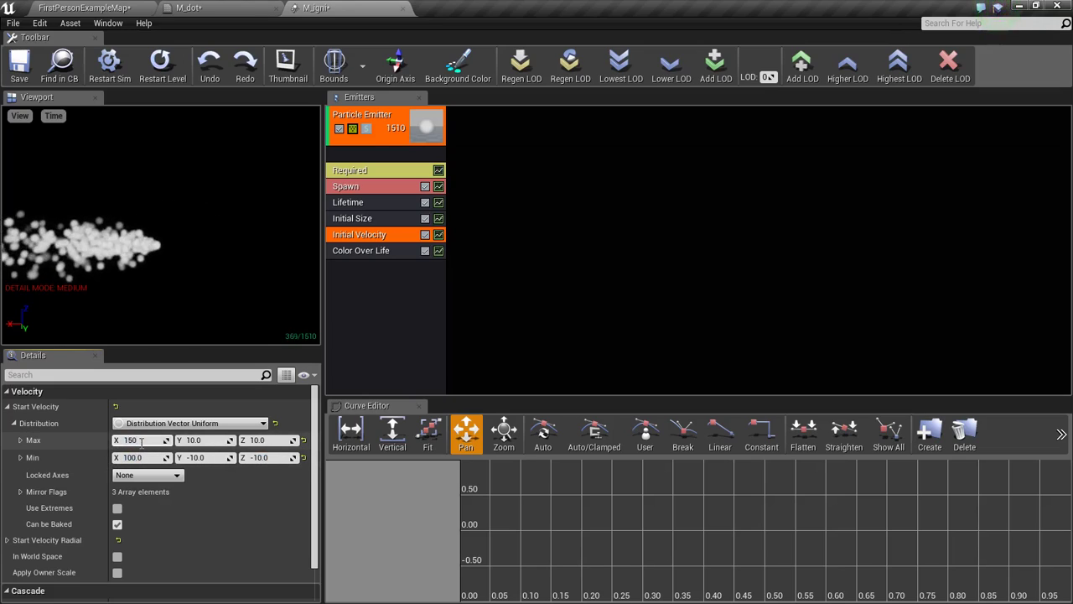
{"action": "key", "text": "Return"}
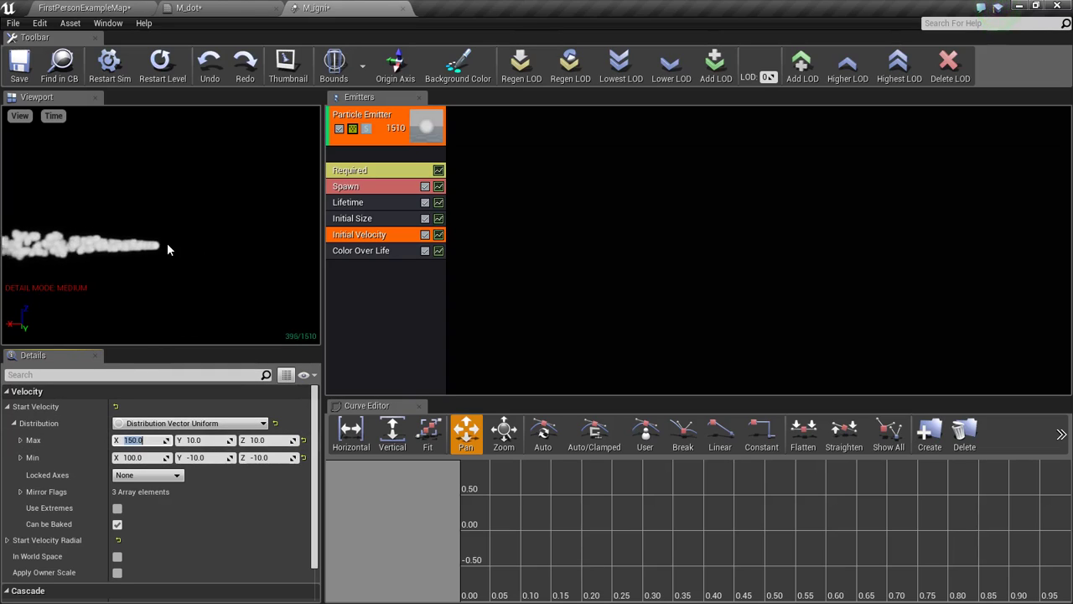
Step: Set Color Over Life point 0 to orange R22 G5 B1
{"action": "left_click", "coordinate": [213, 152]}
{"action": "left_click", "coordinate": [375, 252]}
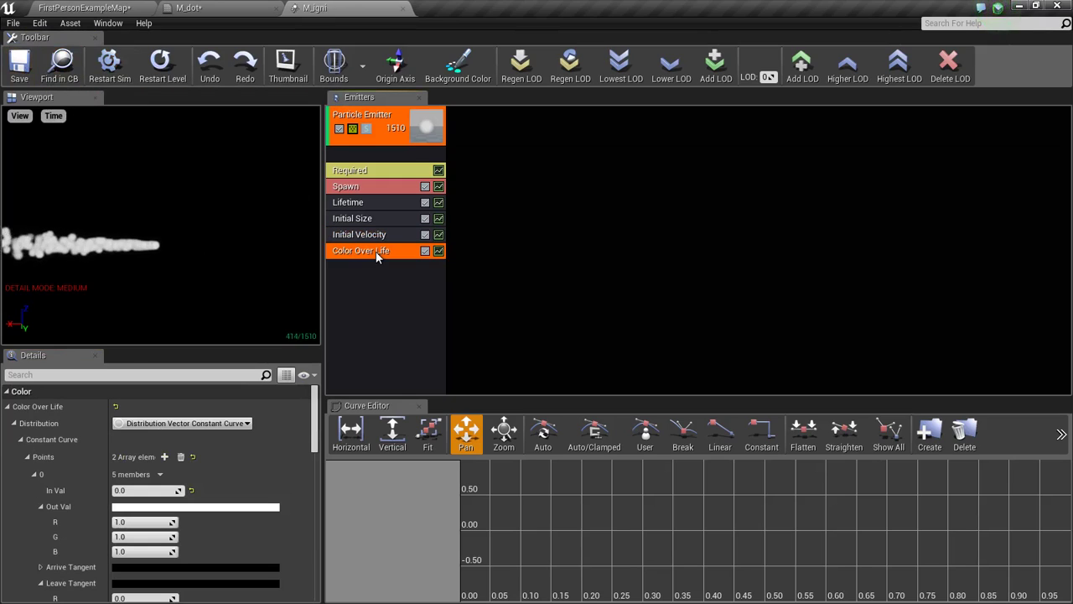
{"action": "left_click", "coordinate": [214, 506]}
{"action": "mouse_move", "coordinate": [421, 253]}
{"action": "left_mouse_down"}
{"action": "mouse_move", "coordinate": [571, 148]}
{"action": "mouse_move", "coordinate": [614, 140]}
{"action": "left_mouse_up"}
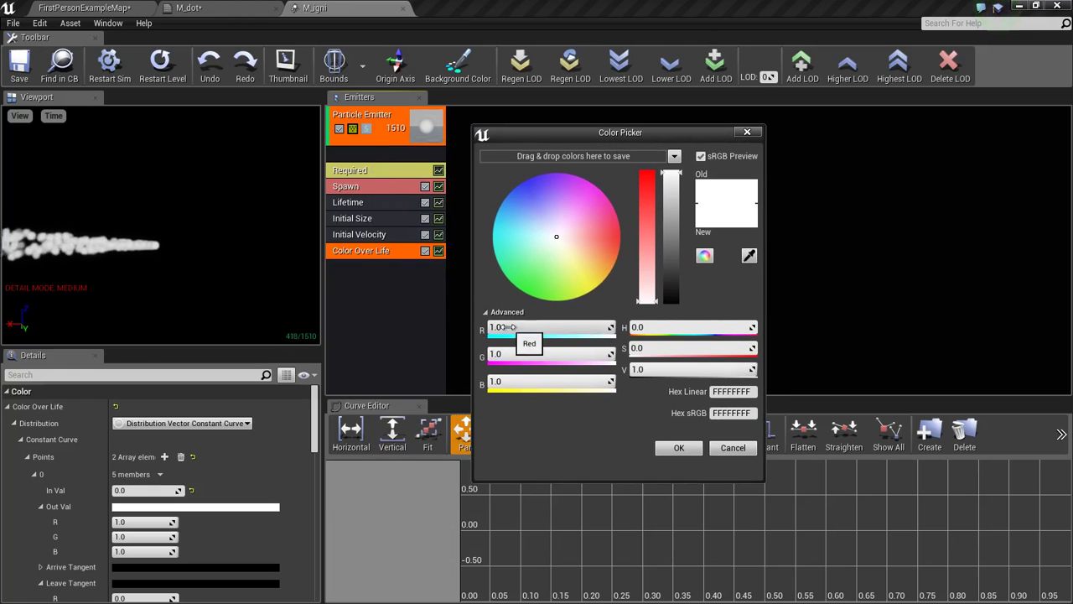
{"action": "left_click", "coordinate": [511, 352]}
{"action": "type", "text": "5"}
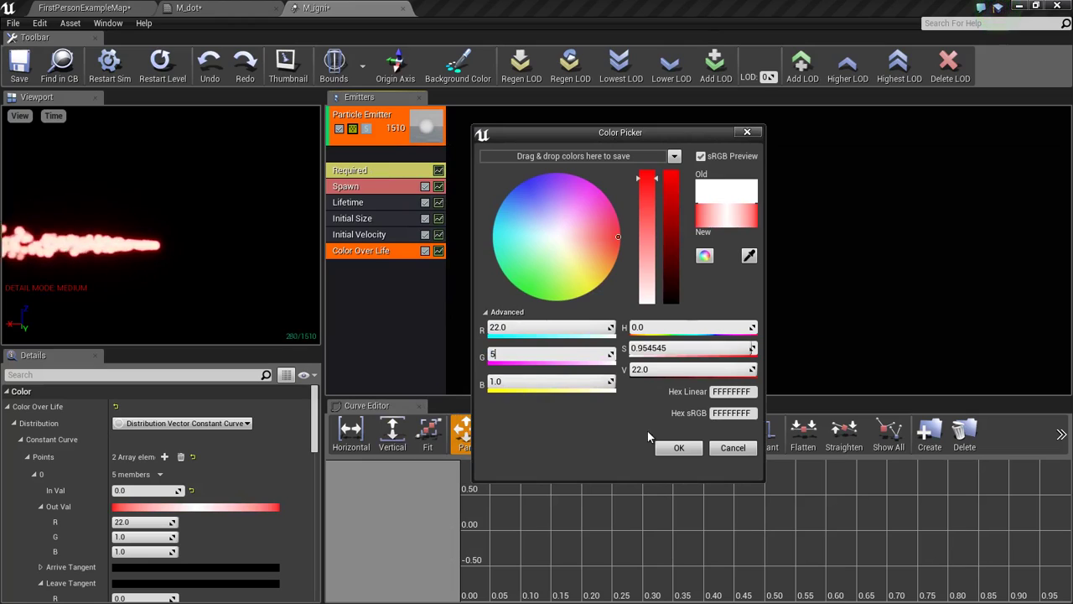
{"action": "left_click", "coordinate": [690, 447]}
Step: Set Color Over Life point 1 to red-orange R35 G12 B1
{"action": "scroll", "coordinate": [259, 440], "scroll_direction": "down", "scroll_amount": 2}
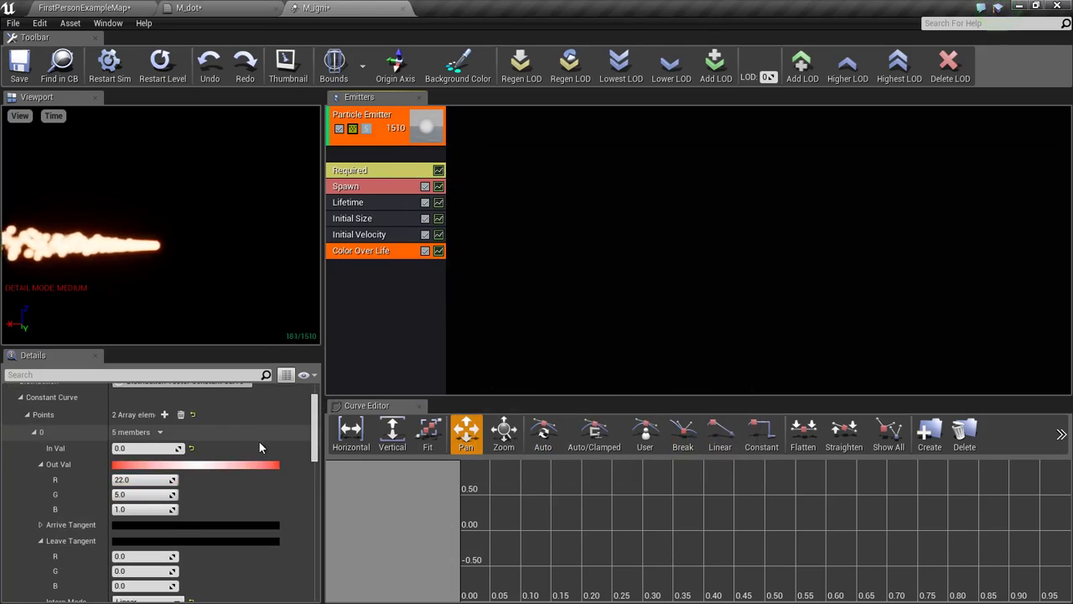
{"action": "scroll", "coordinate": [258, 452], "scroll_direction": "down", "scroll_amount": 2}
{"action": "scroll", "coordinate": [258, 452], "scroll_direction": "down", "scroll_amount": 2}
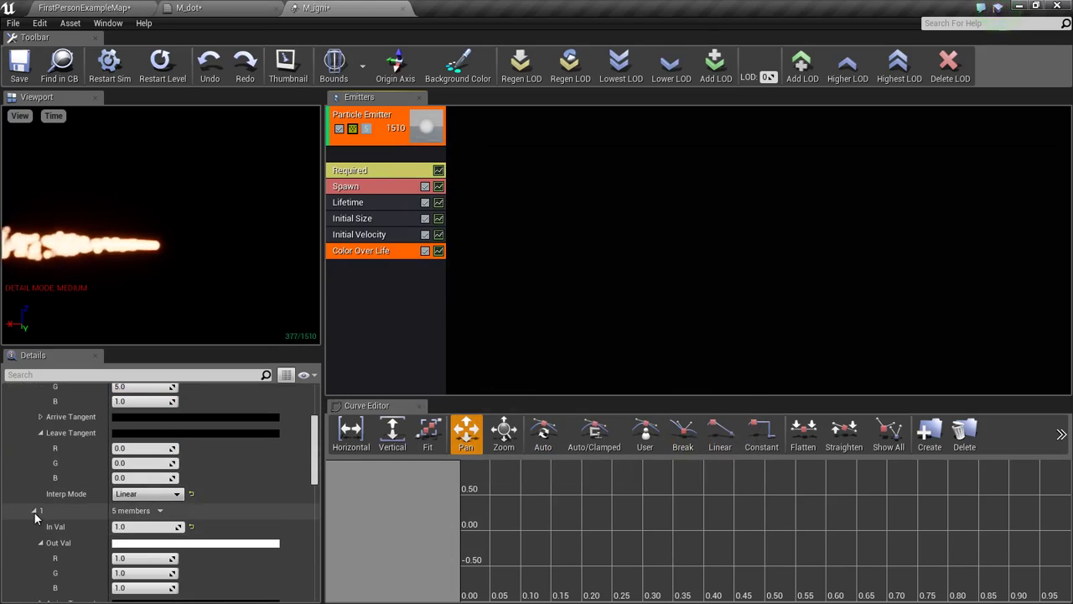
{"action": "left_click", "coordinate": [141, 544]}
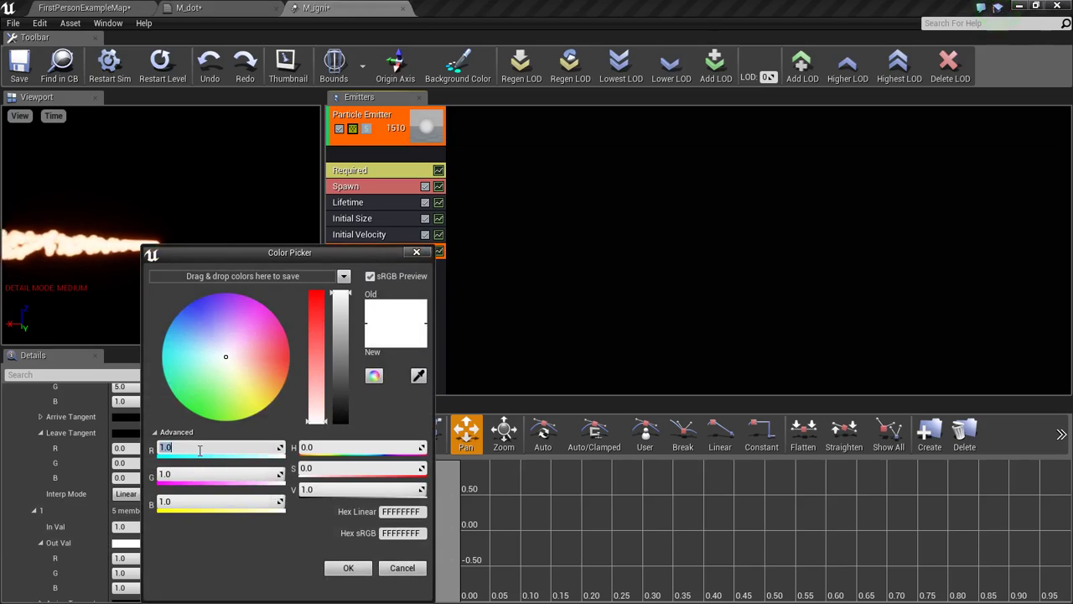
{"action": "key", "text": "Tab"}
{"action": "type", "text": "12"}
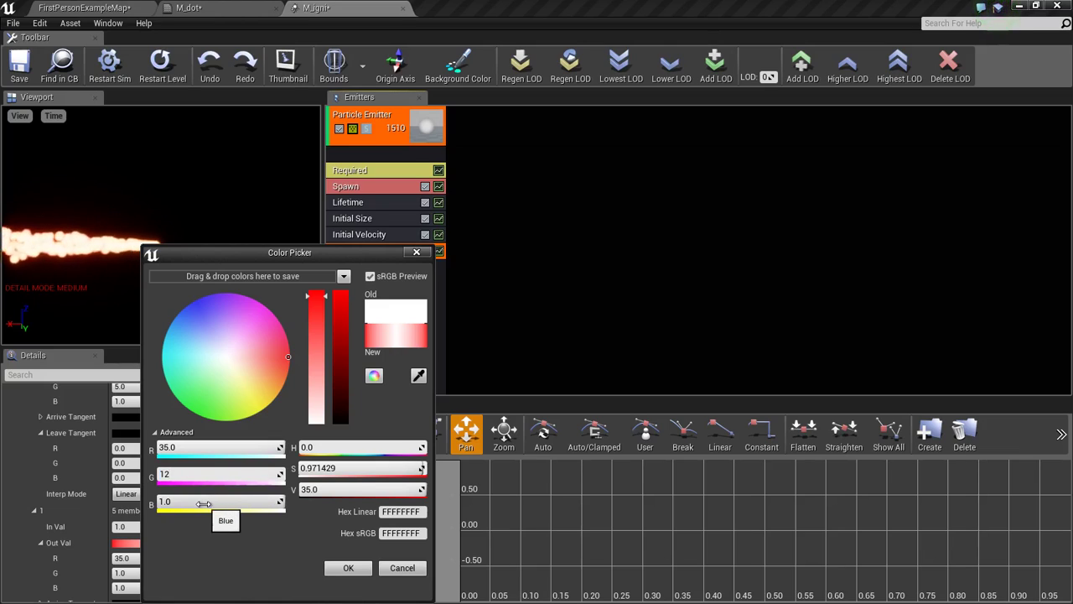
{"action": "left_click", "coordinate": [348, 568]}
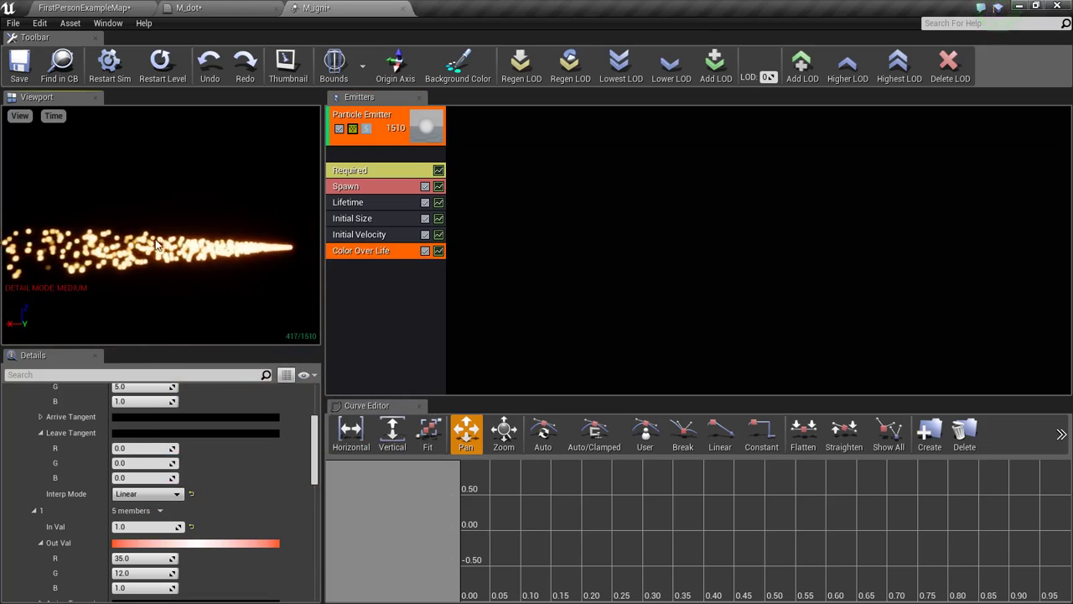
Step: Add an Initial Location module to the emitter
{"action": "right_click", "coordinate": [361, 272]}
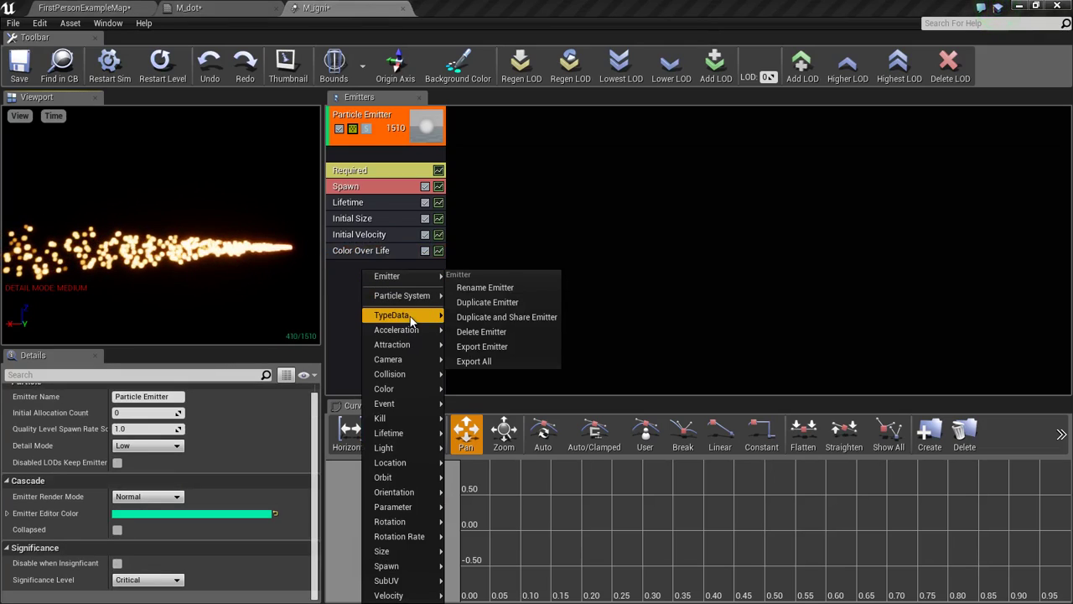
{"action": "mouse_move", "coordinate": [390, 463]}
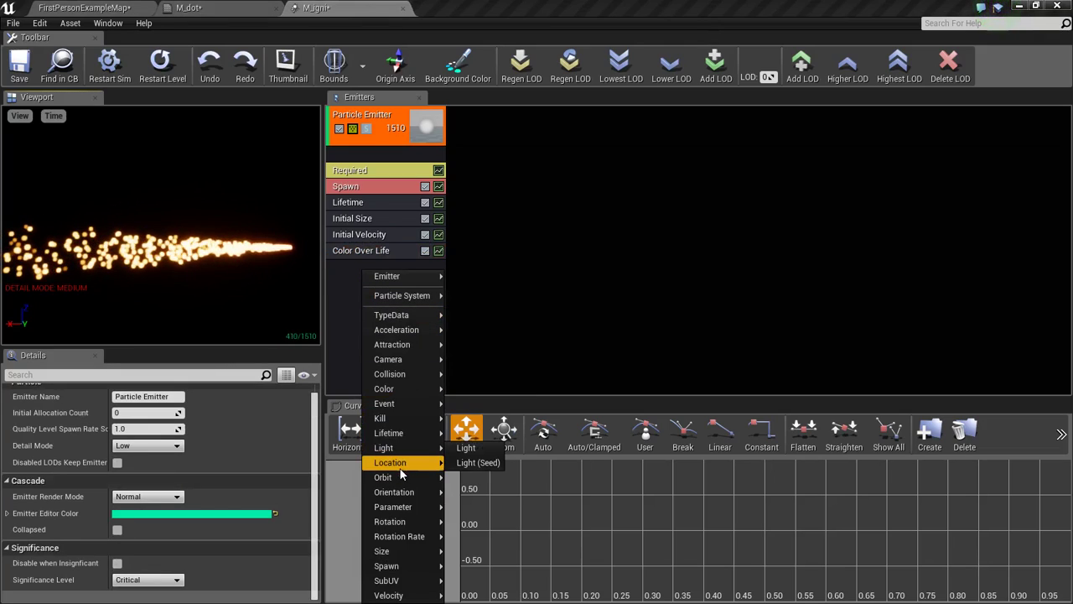
{"action": "left_click", "coordinate": [487, 374]}
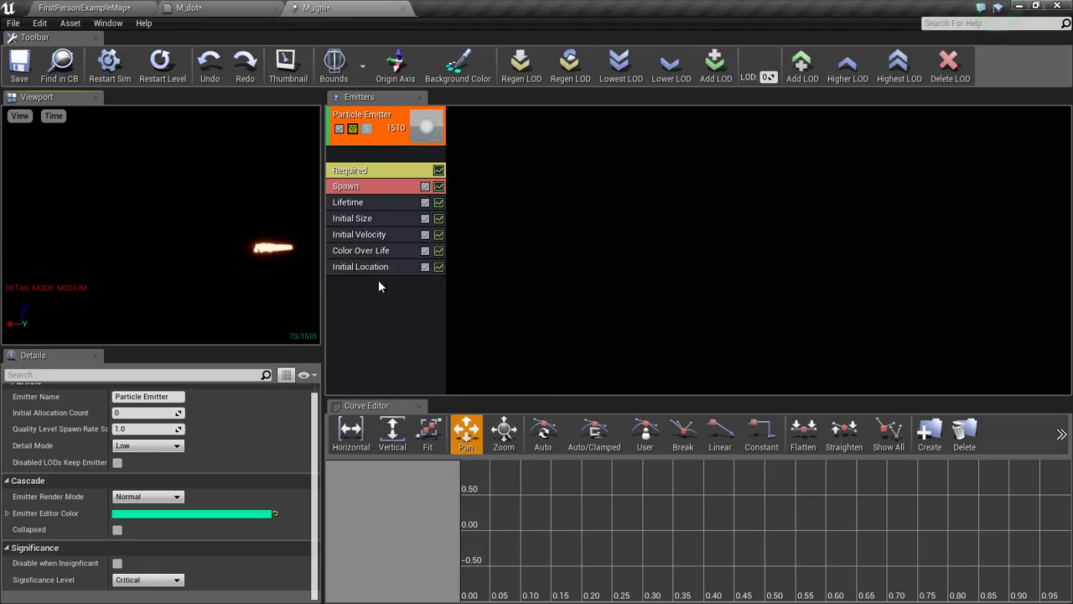
{"action": "left_click", "coordinate": [361, 267]}
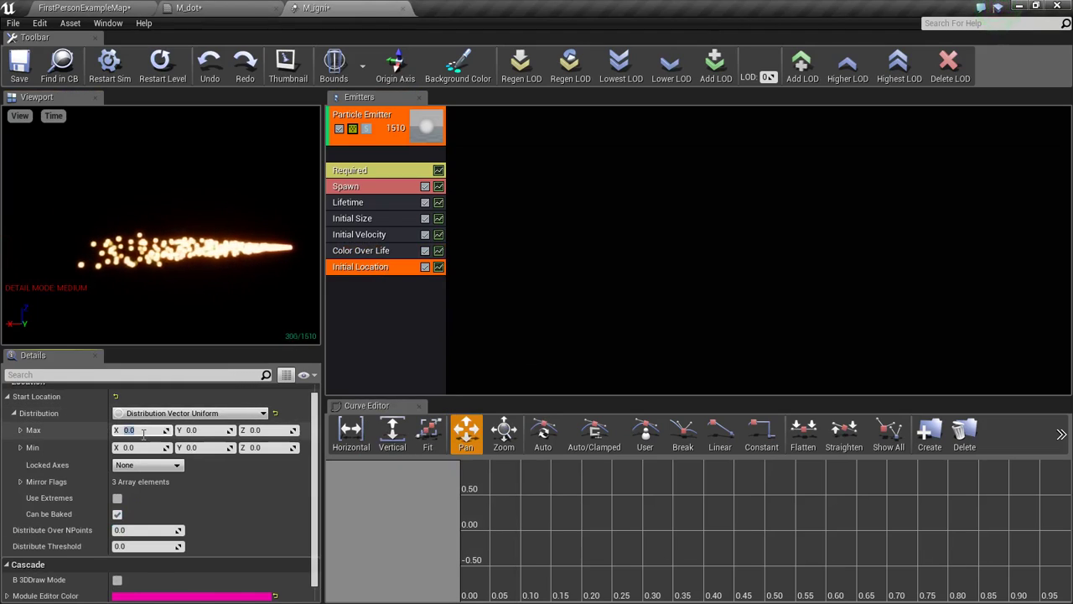
Step: Set Start Location Max to 10, 10, 10 and Min to -10, -10, -10
{"action": "type", "text": "10"}
{"action": "left_click", "coordinate": [205, 430]}
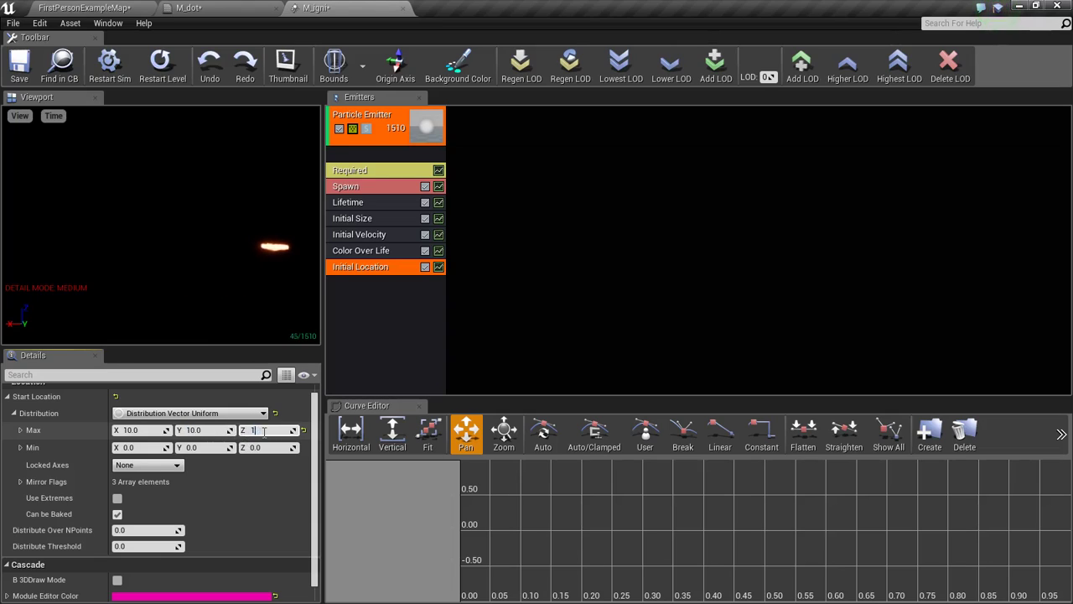
{"action": "key", "text": "Return"}
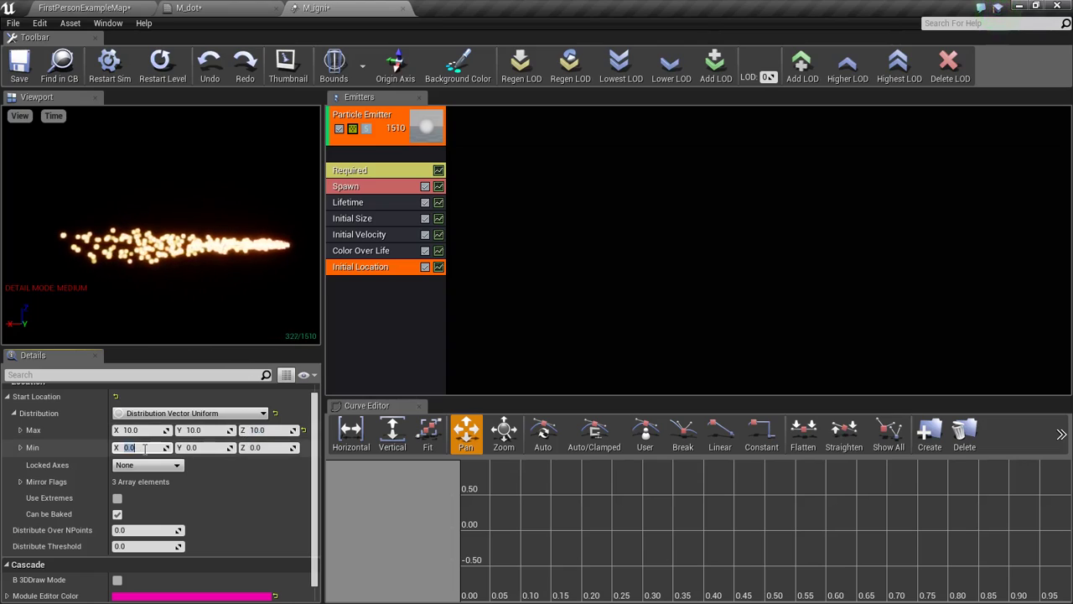
{"action": "type", "text": "-"}
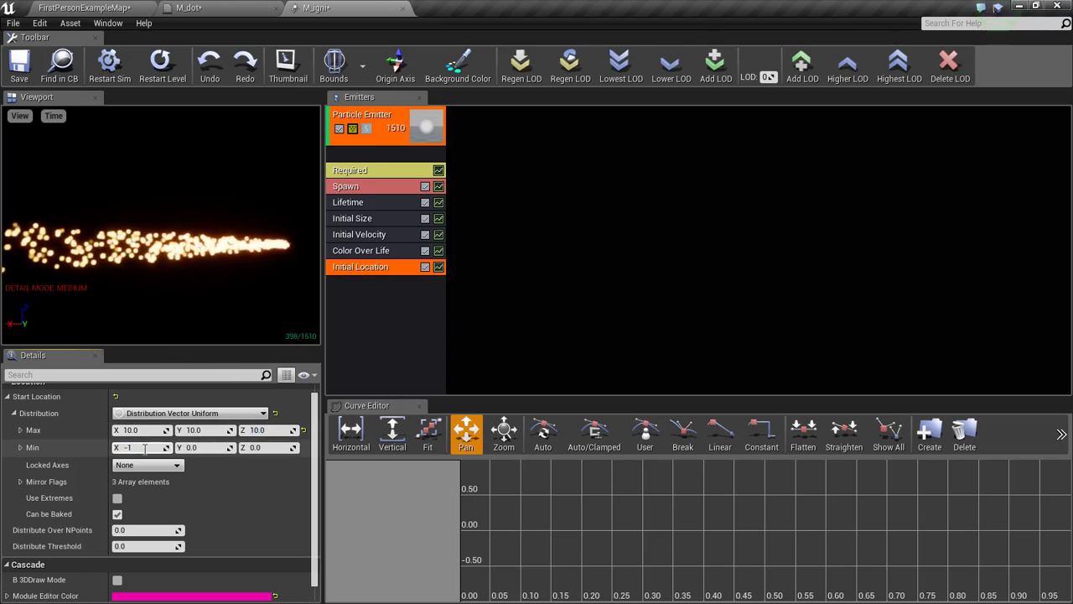
{"action": "type", "text": "10"}
{"action": "left_click", "coordinate": [204, 449]}
{"action": "type", "text": "-10"}
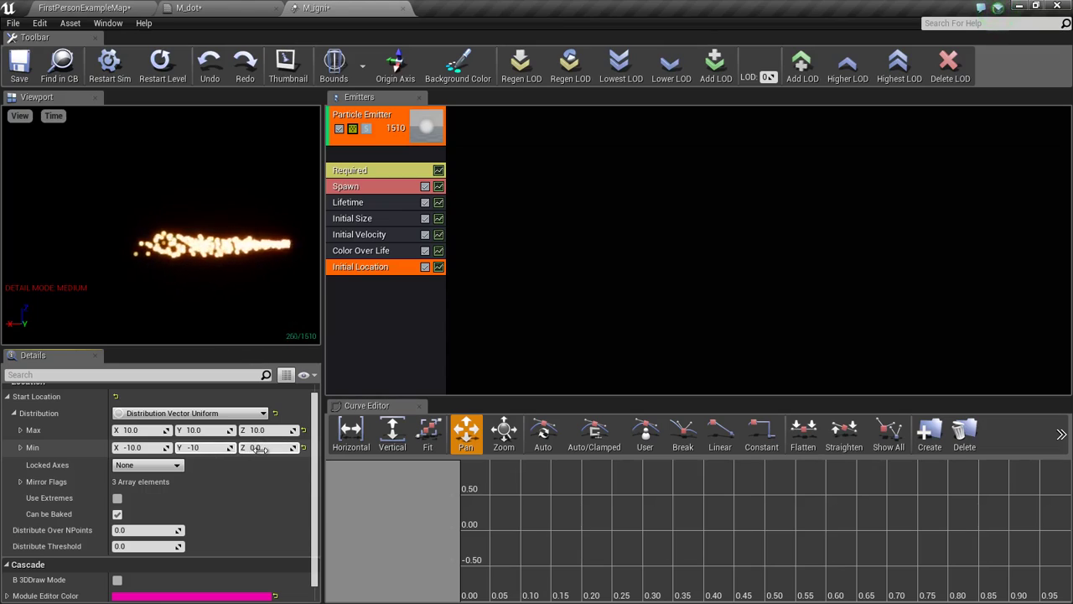
{"action": "left_click", "coordinate": [261, 448]}
{"action": "type", "text": "-10"}
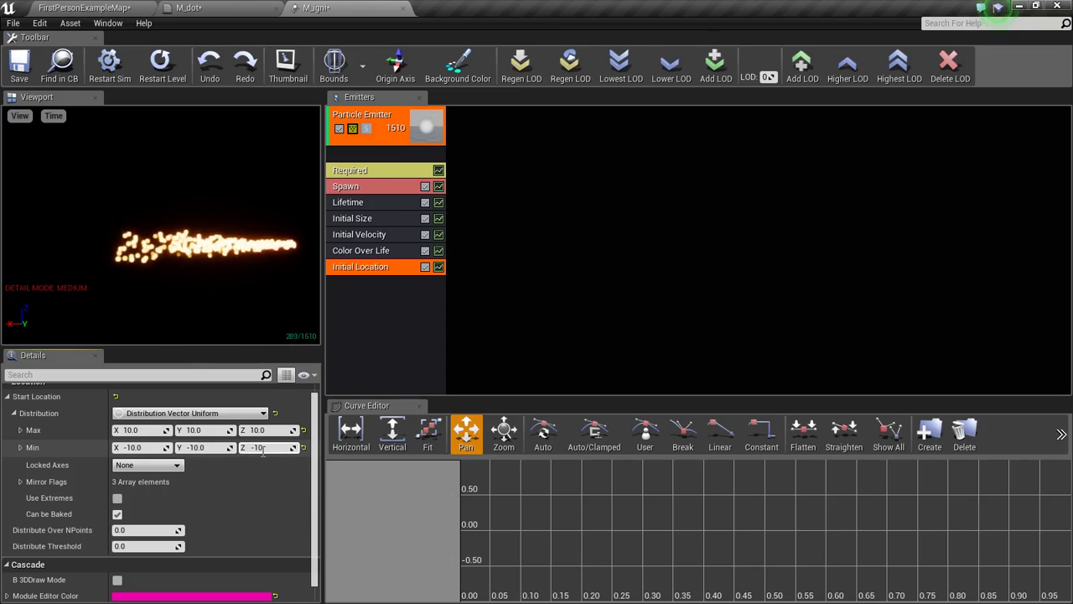
{"action": "key", "text": "Return"}
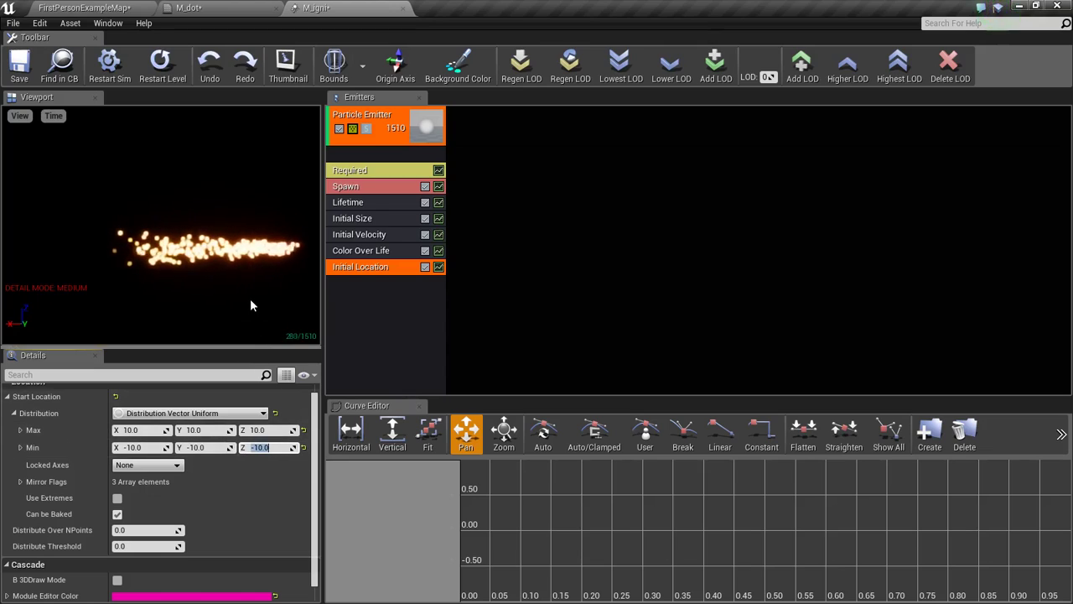
{"action": "left_click", "coordinate": [257, 273]}
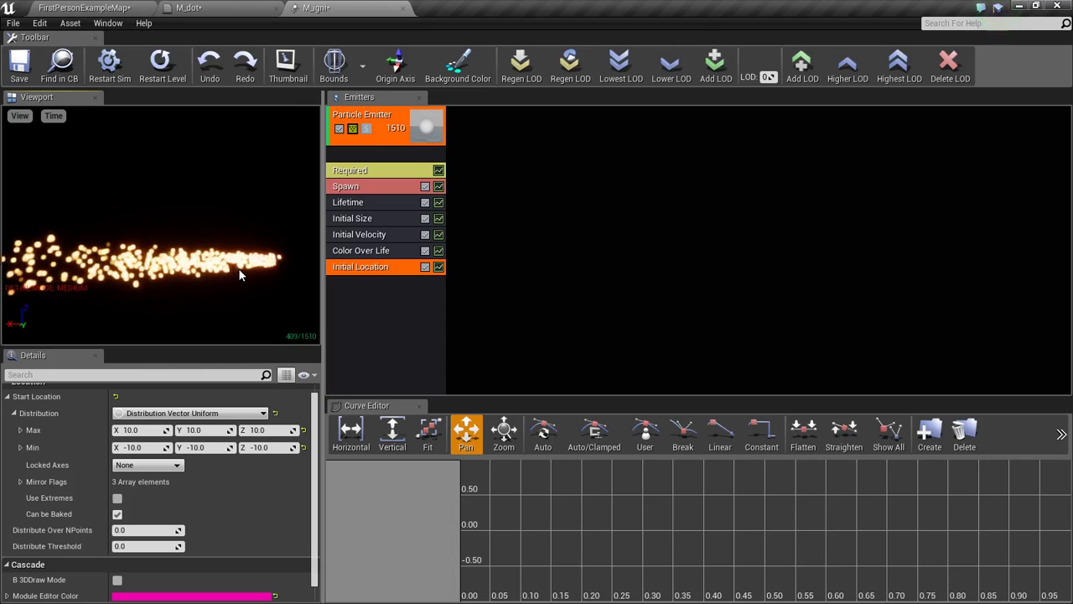
Step: Add an Initial Size module to the emitter, then delete it as unwanted
{"action": "left_click", "coordinate": [355, 290]}
{"action": "right_click", "coordinate": [356, 290]}
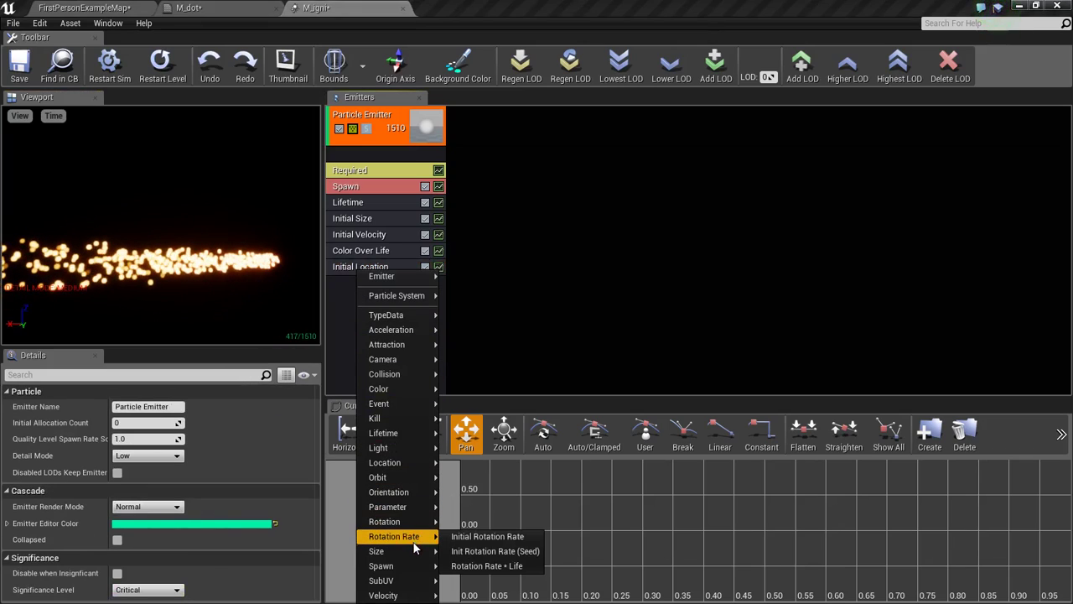
{"action": "mouse_move", "coordinate": [381, 566]}
{"action": "left_click", "coordinate": [467, 540]}
{"action": "left_click", "coordinate": [380, 286]}
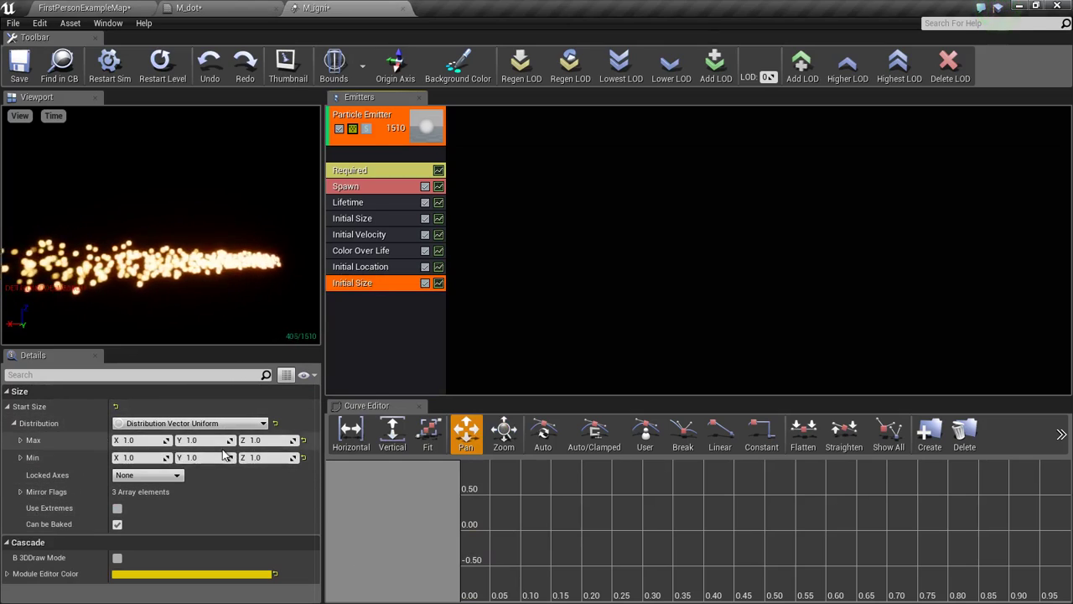
{"action": "key", "text": "Delete"}
Step: Reopen the emitter's add-module list to browse the Size modules
{"action": "right_click", "coordinate": [377, 290]}
{"action": "mouse_move", "coordinate": [414, 295]}
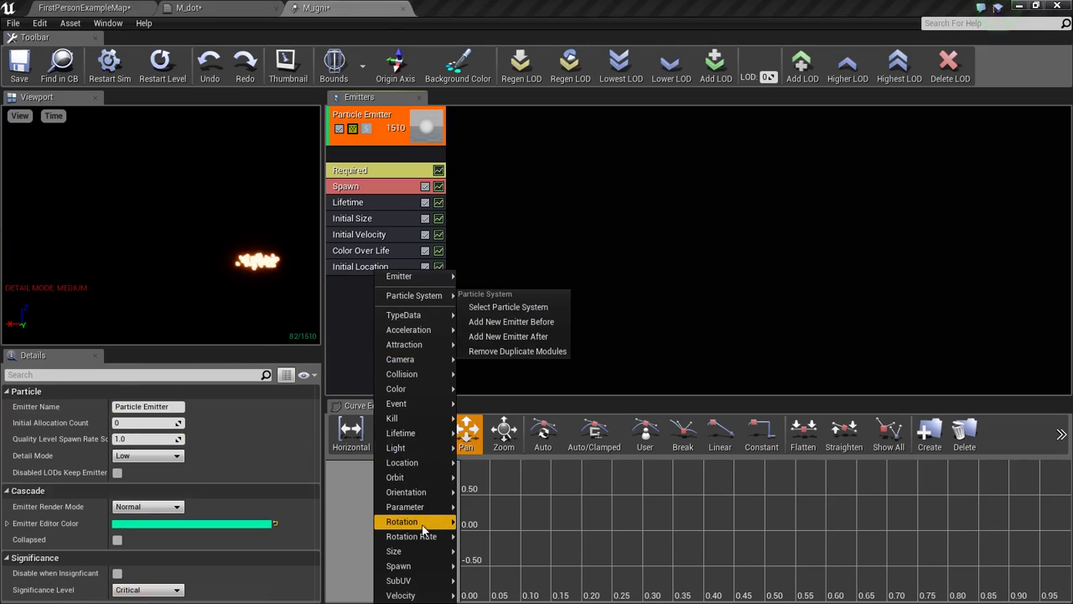
{"action": "left_click", "coordinate": [350, 333]}
{"action": "right_click", "coordinate": [374, 283]}
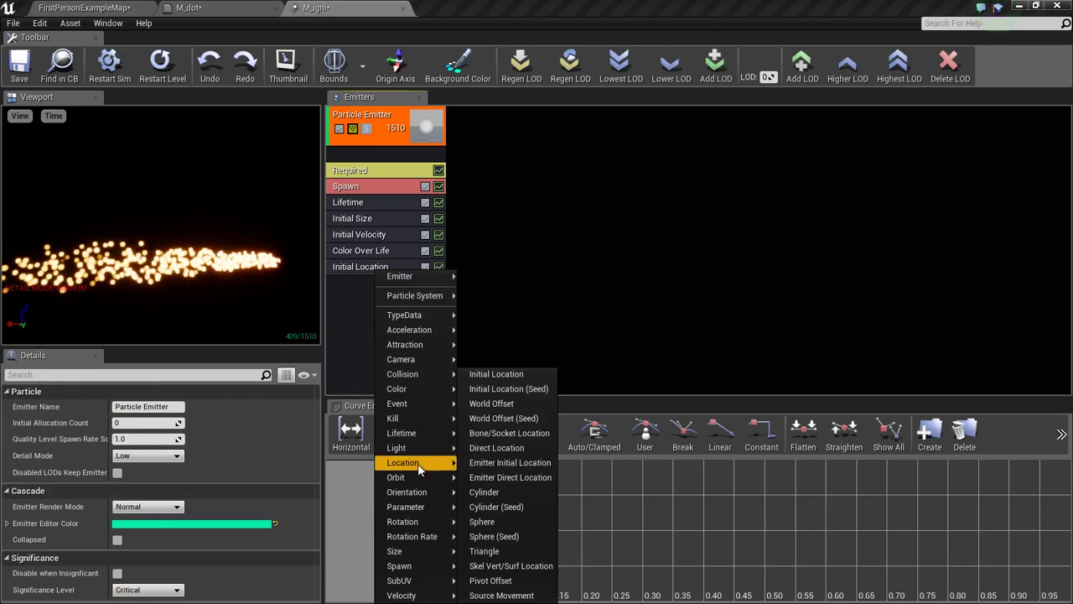
{"action": "mouse_move", "coordinate": [395, 551]}
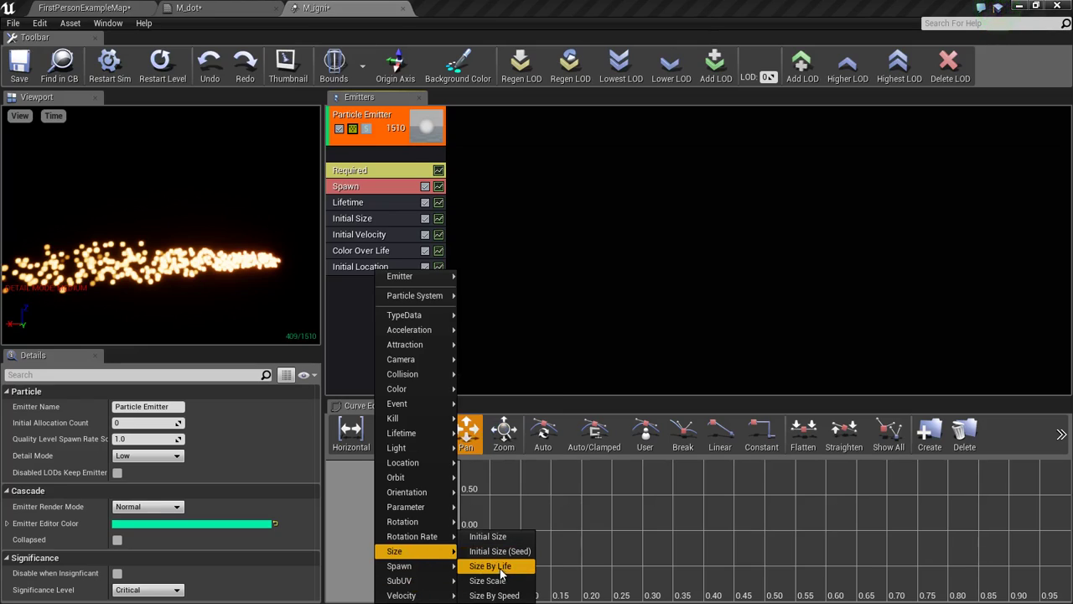
Step: Add Size By Life and set point 0 Out Val to 0.5, 20, 1
{"action": "left_click", "coordinate": [502, 567]}
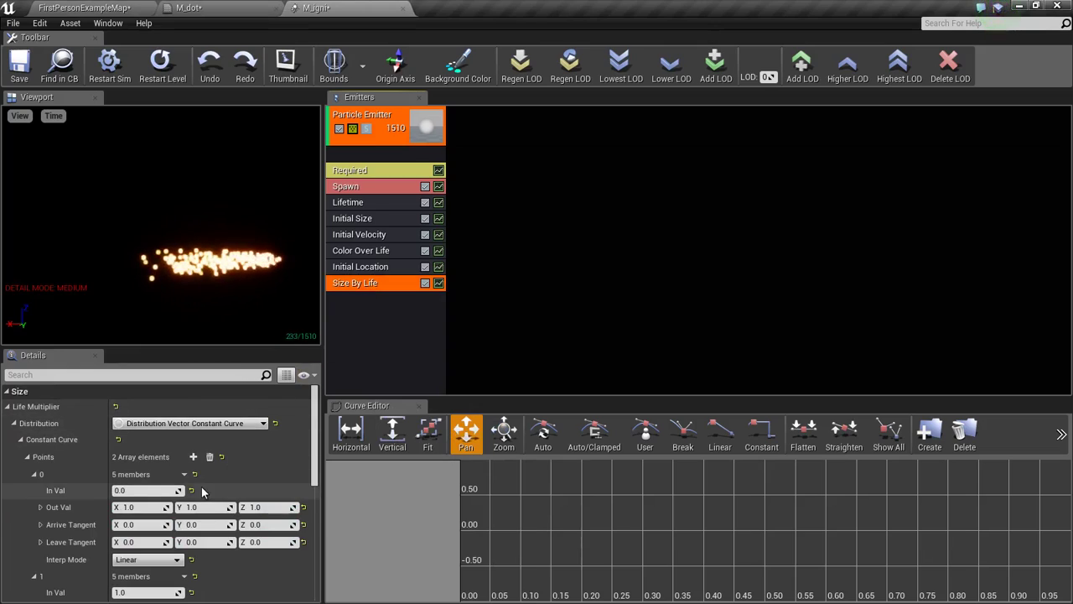
{"action": "scroll", "coordinate": [206, 498], "scroll_direction": "down", "scroll_amount": 1}
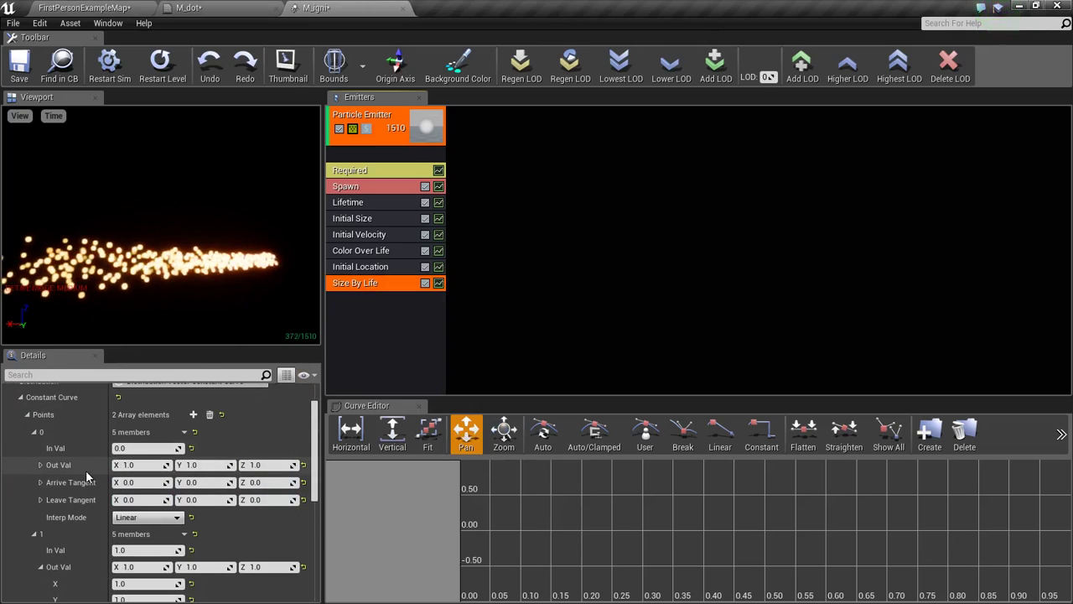
{"action": "left_click", "coordinate": [199, 466]}
{"action": "type", "text": "2"}
{"action": "key", "text": "Return"}
{"action": "key", "text": "Return"}
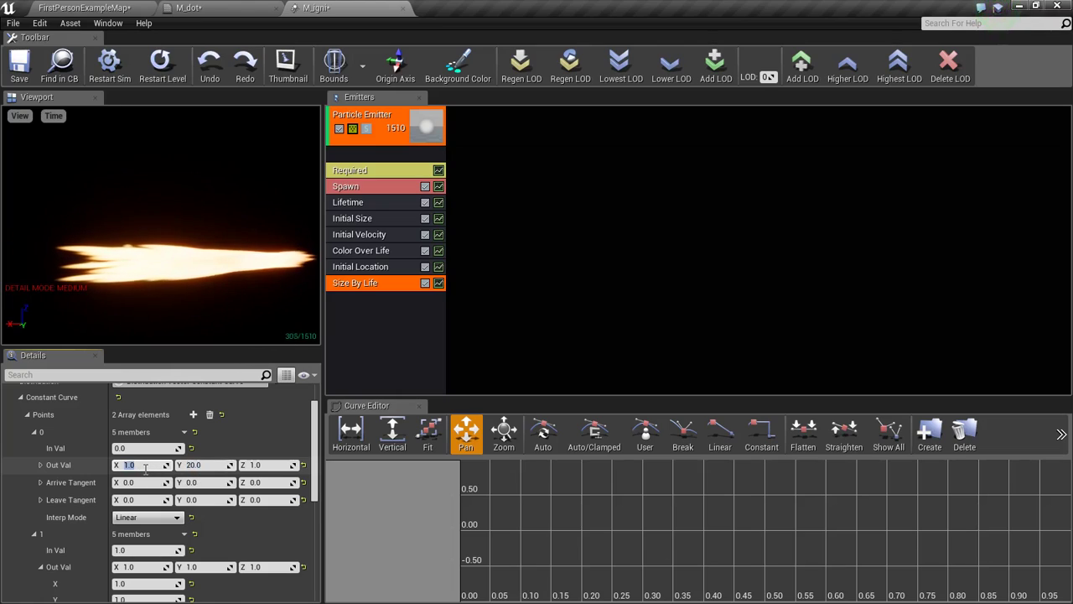
{"action": "key", "text": "BackSpace"}
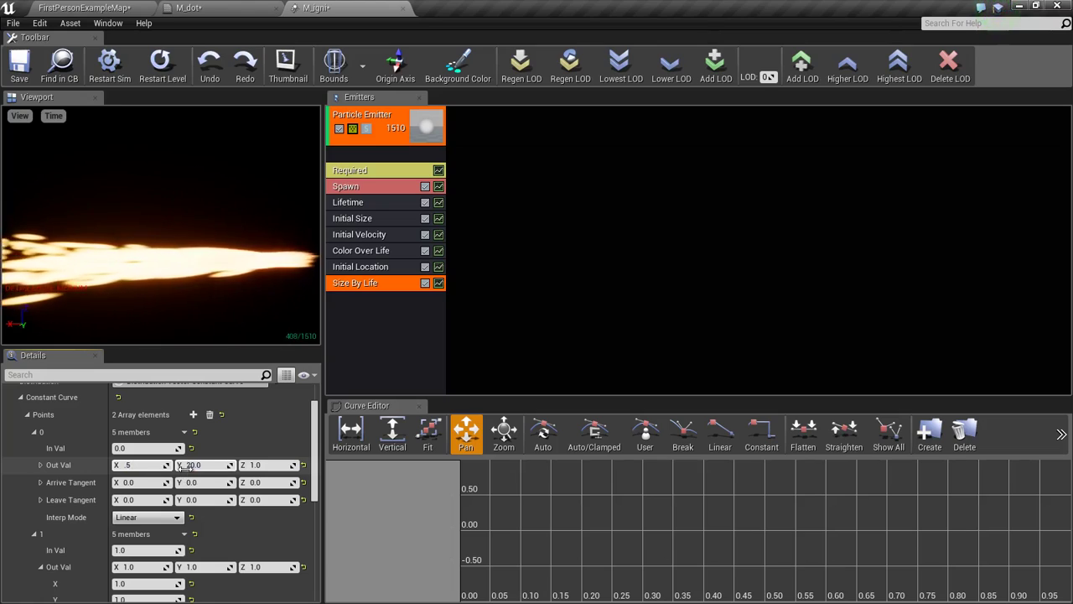
{"action": "key", "text": "Return"}
Step: Set point 1 Out Val to 0.1, 0.1, 1 and save M_igni
{"action": "scroll", "coordinate": [206, 469], "scroll_direction": "down", "scroll_amount": 1}
{"action": "left_click", "coordinate": [199, 546]}
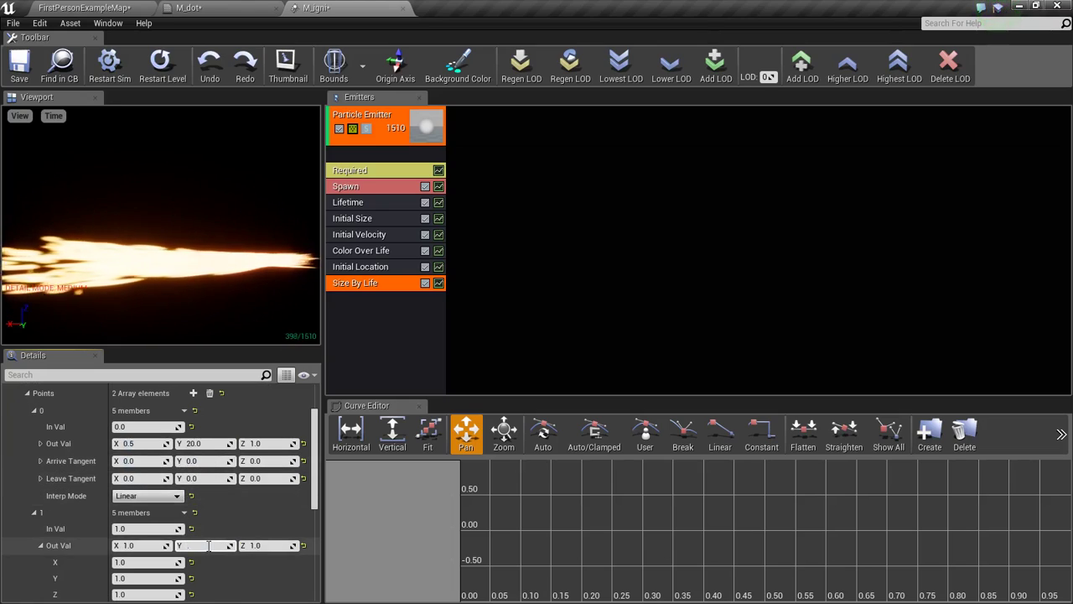
{"action": "type", "text": ".1"}
{"action": "left_click", "coordinate": [141, 543]}
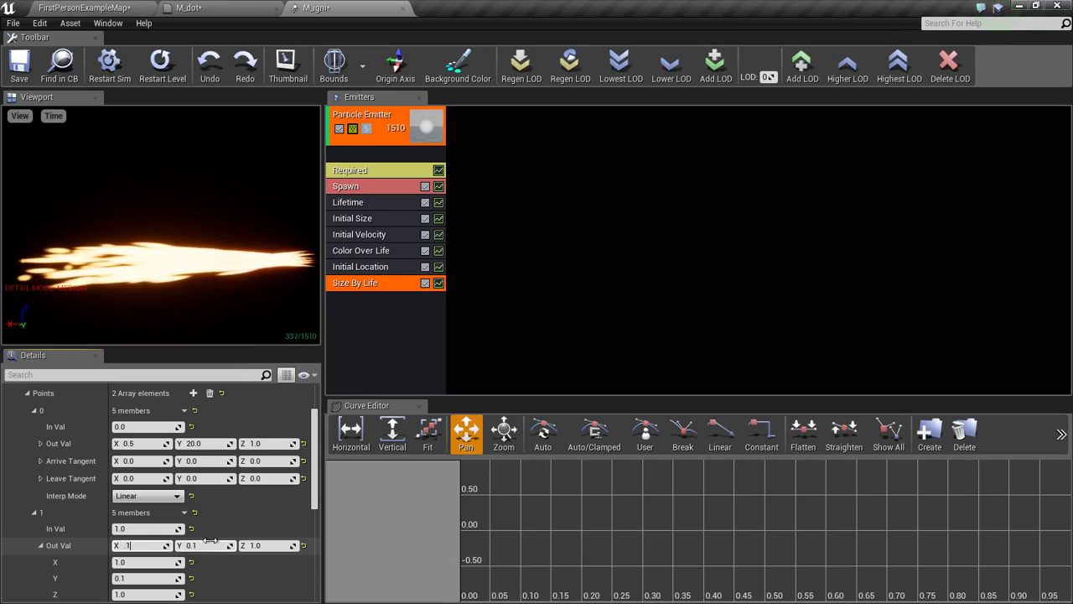
{"action": "type", "text": "0.1"}
{"action": "key", "text": "Return"}
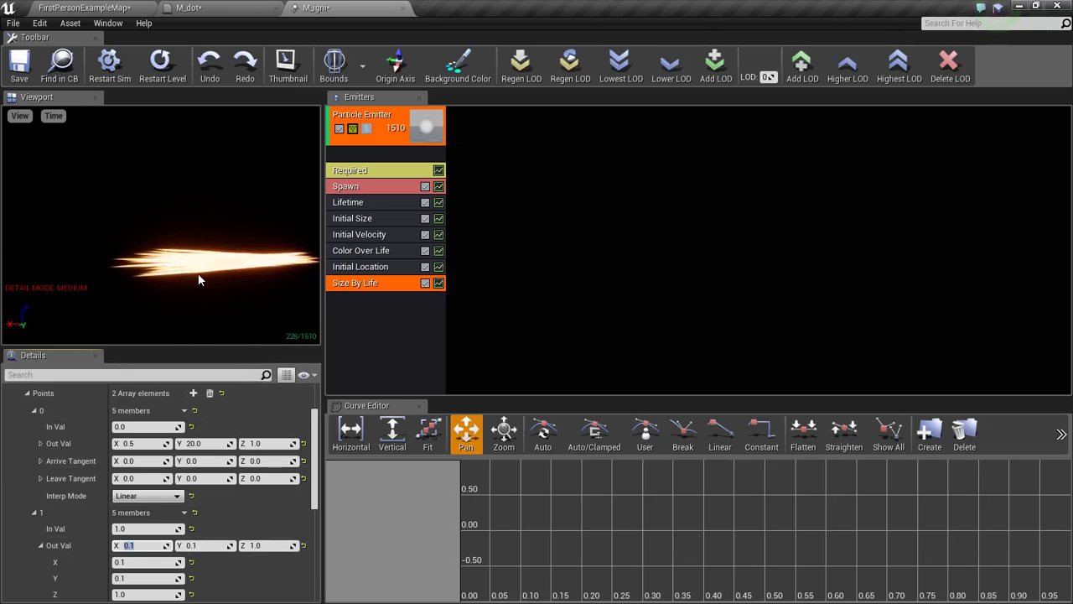
{"action": "left_click", "coordinate": [233, 275]}
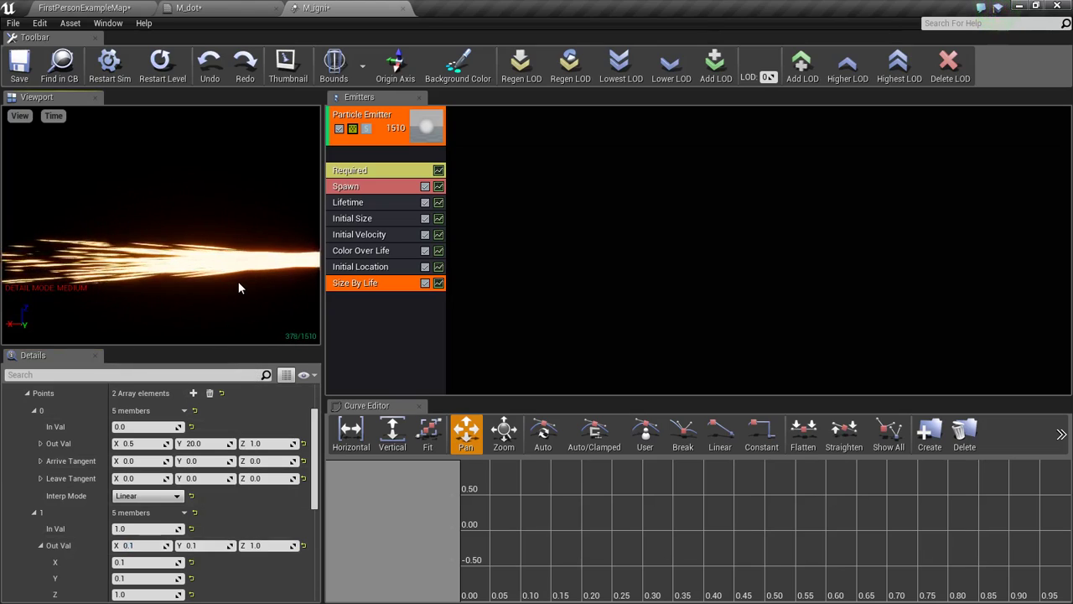
{"action": "left_click", "coordinate": [28, 77]}
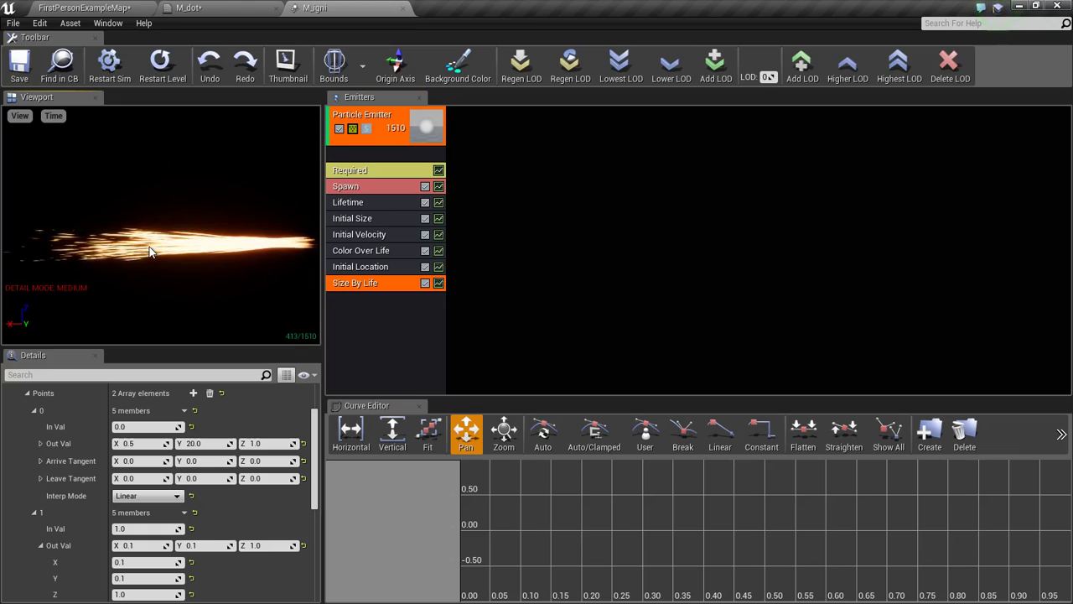
Step: Add an Acceleration module to the fire spray emitter
{"action": "left_click", "coordinate": [358, 311]}
{"action": "right_click", "coordinate": [358, 311]}
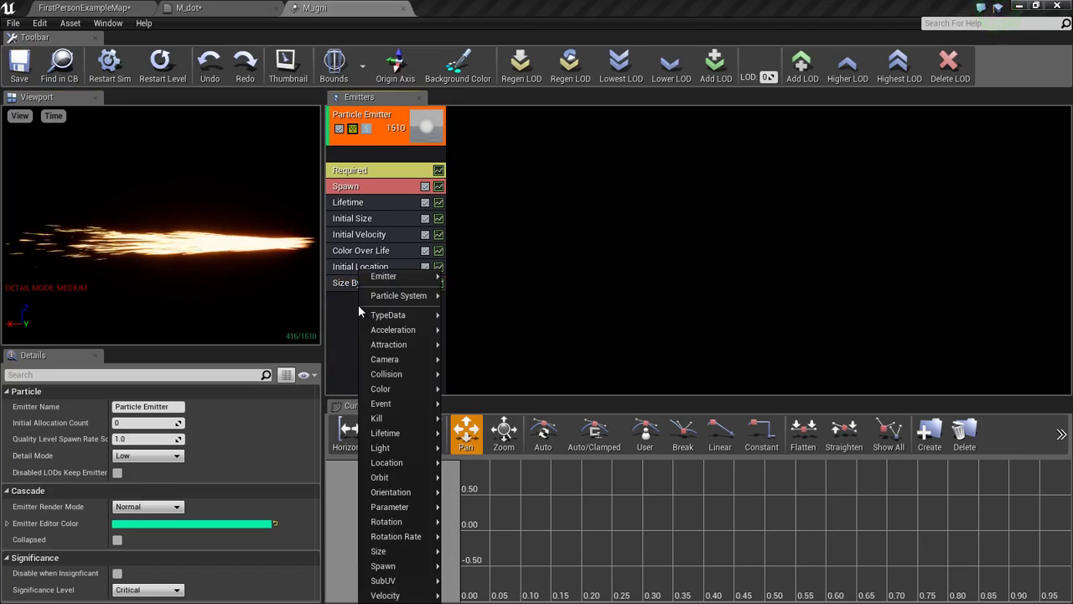
{"action": "mouse_move", "coordinate": [393, 329]}
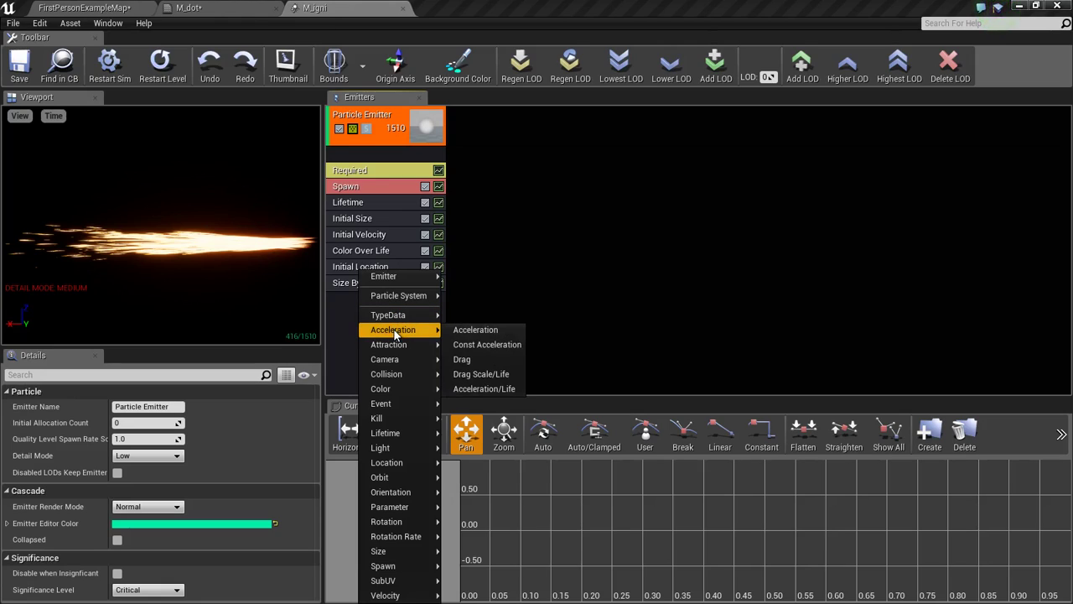
{"action": "left_click", "coordinate": [478, 330]}
{"action": "left_click", "coordinate": [384, 298]}
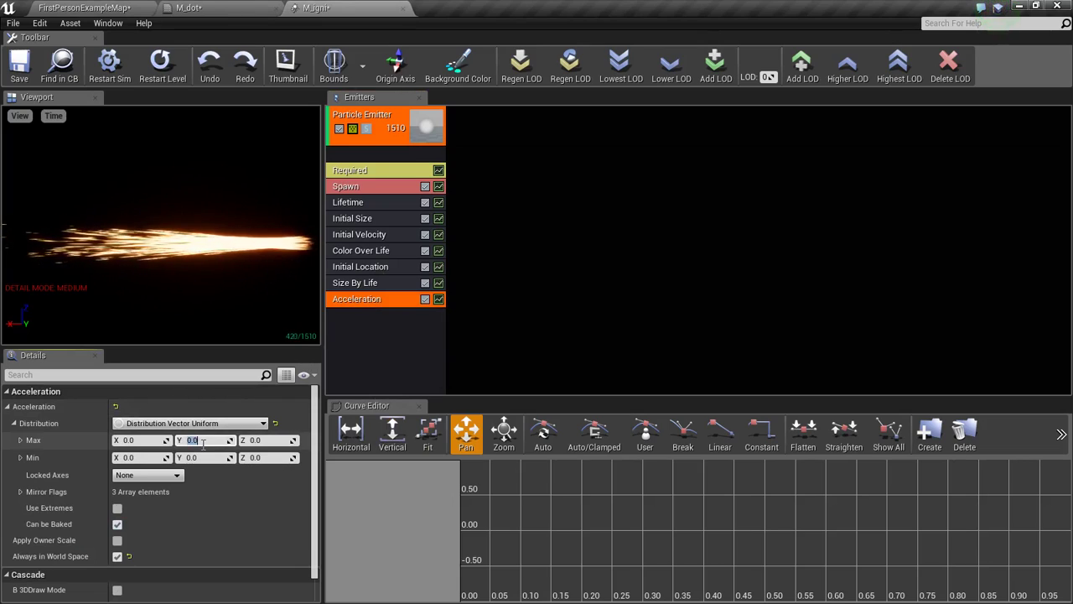
Step: Set acceleration Max Y 30, Min Y -20, Max Z 30, Min Z -30
{"action": "type", "text": "30"}
{"action": "left_click", "coordinate": [196, 457]}
{"action": "type", "text": "-20"}
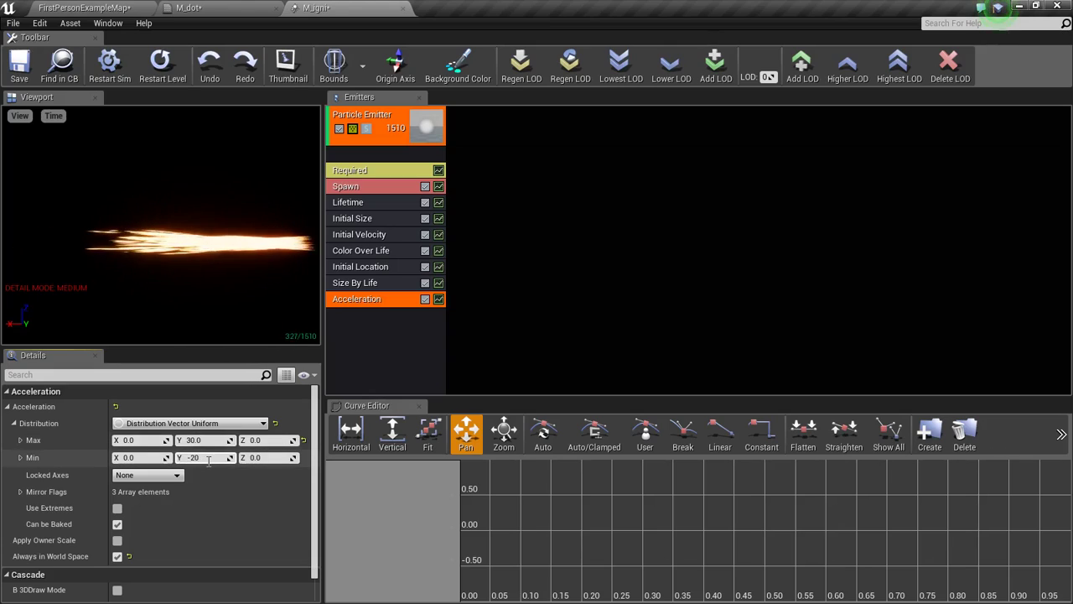
{"action": "key", "text": "Return"}
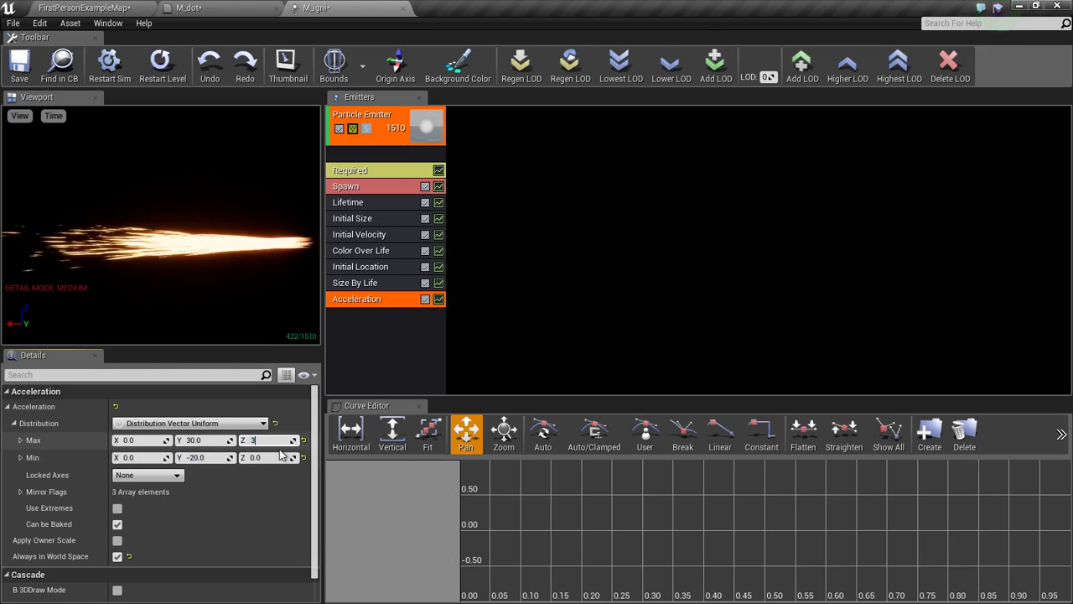
{"action": "type", "text": "0"}
{"action": "key", "text": "Return"}
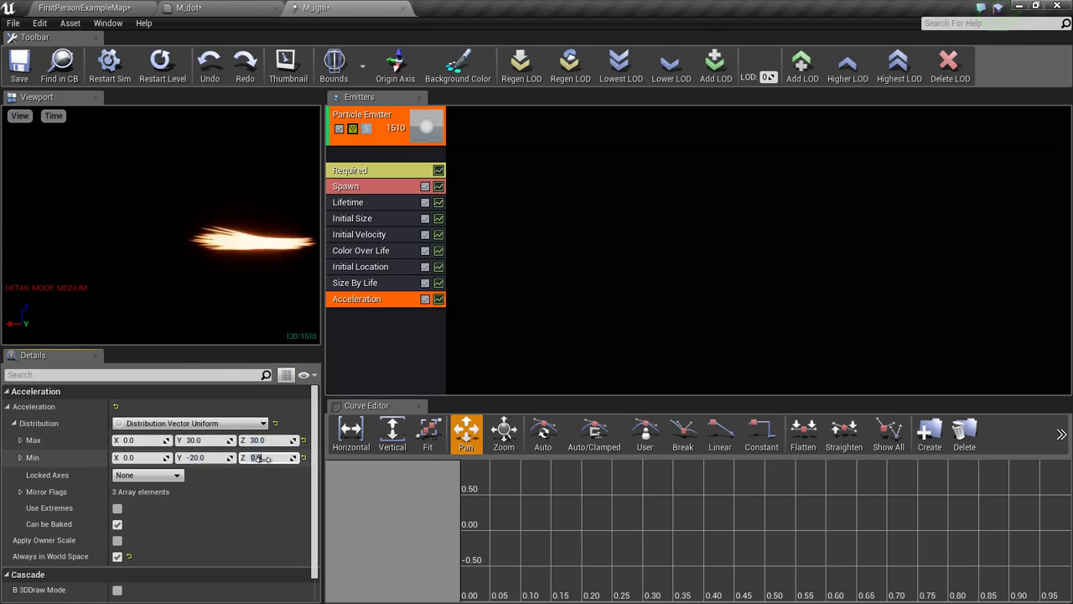
{"action": "type", "text": "-30"}
{"action": "key", "text": "Return"}
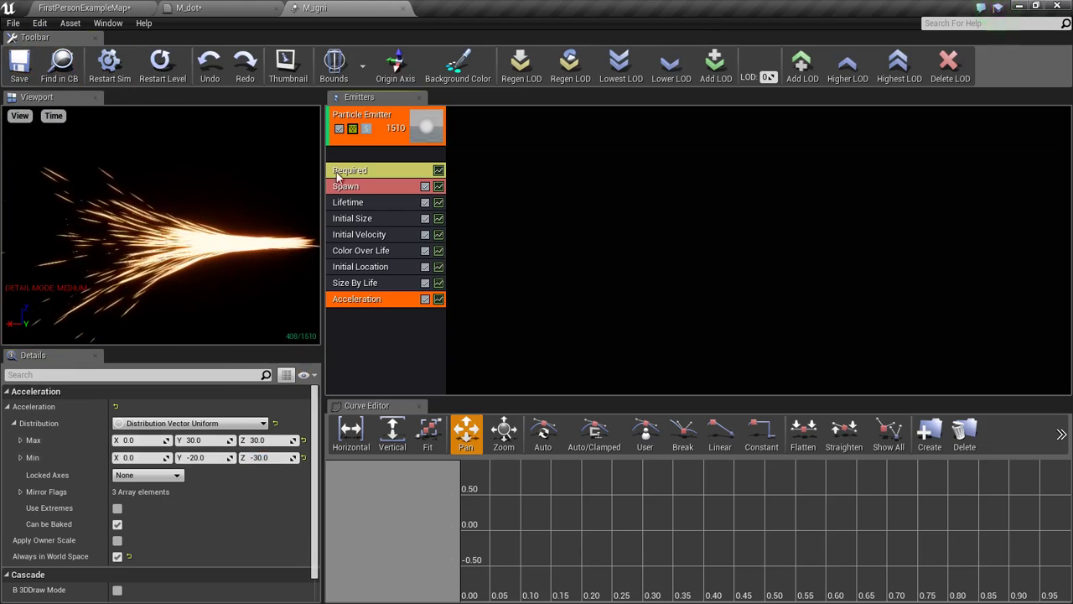
Step: Set the Initial Velocity module's Start Velocity Max X to 250
{"action": "left_click", "coordinate": [386, 296]}
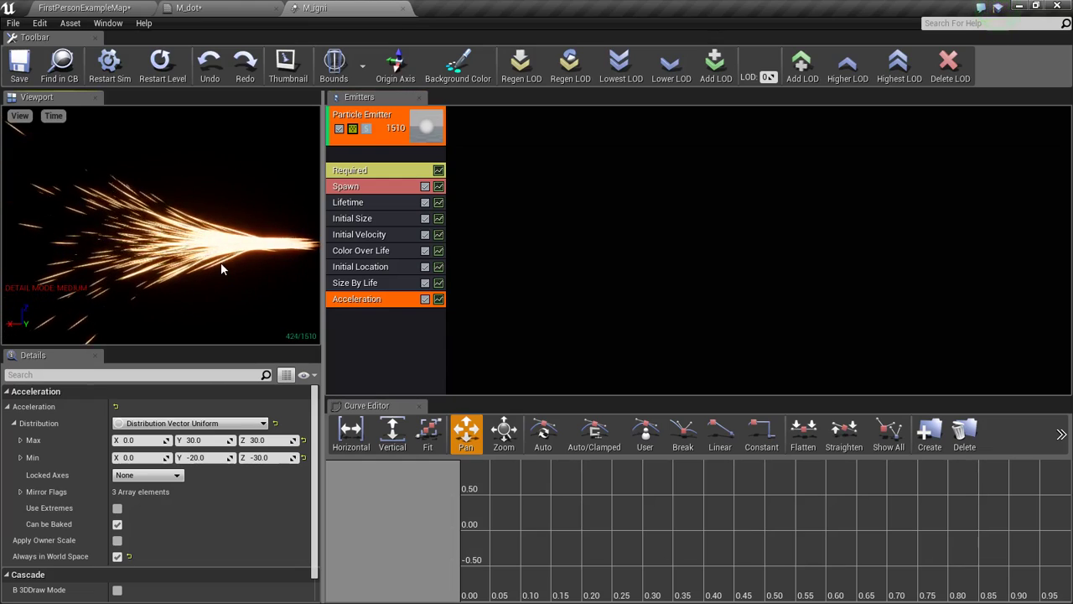
{"action": "left_click", "coordinate": [360, 234]}
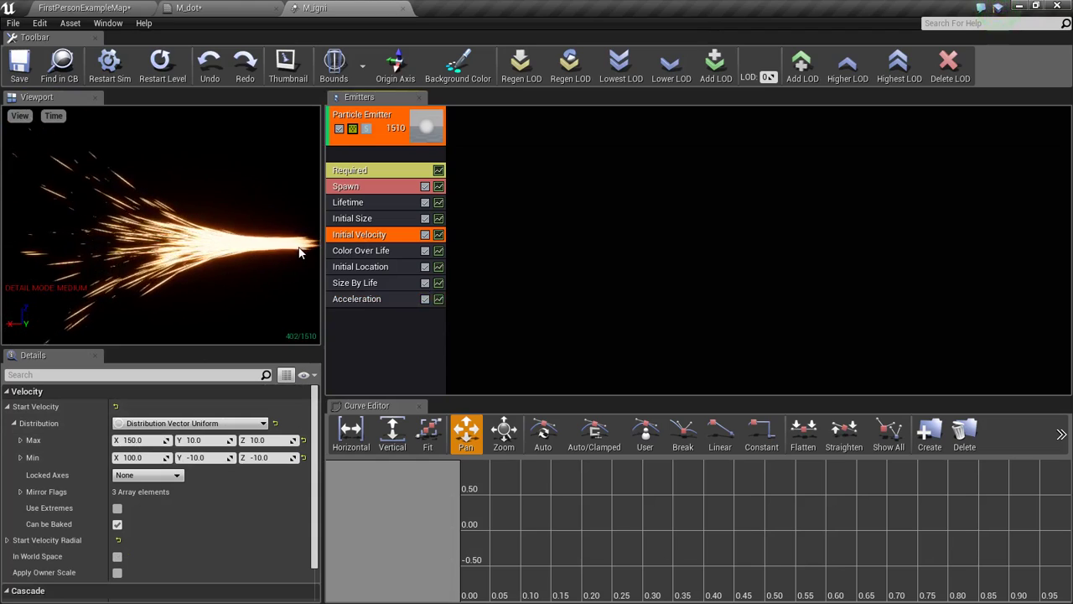
{"action": "left_click", "coordinate": [146, 440]}
{"action": "key", "text": "Home"}
{"action": "key", "text": "Delete"}
{"action": "type", "text": "2"}
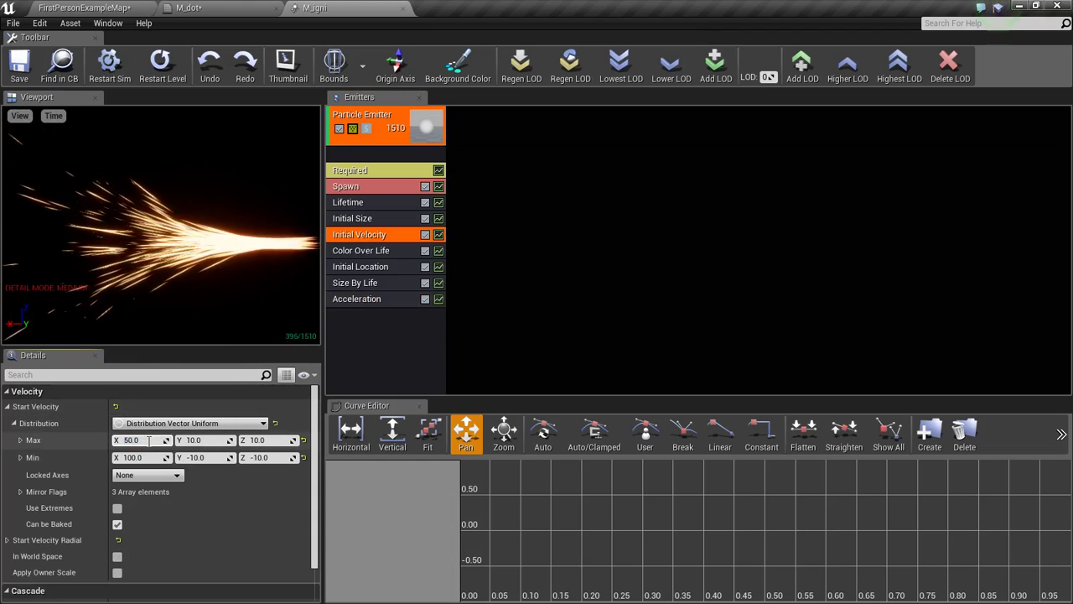
{"action": "key", "text": "Return"}
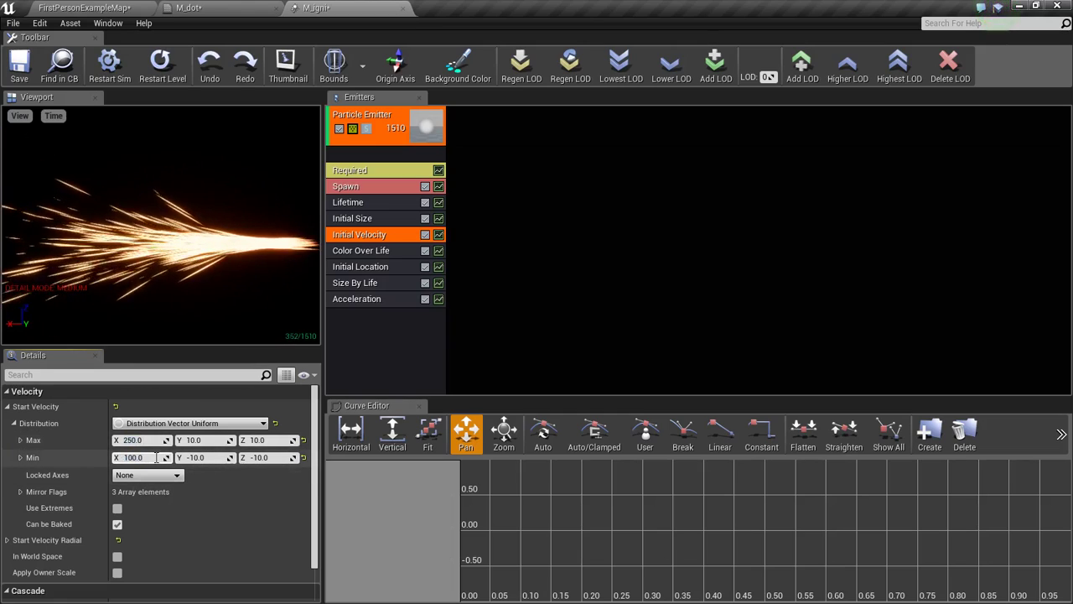
Step: Set Start Velocity Min X to 150
{"action": "left_click", "coordinate": [156, 456]}
{"action": "key", "text": "Home"}
{"action": "key", "text": "Right"}
{"action": "key", "text": "Delete"}
{"action": "type", "text": "5"}
{"action": "key", "text": "Return"}
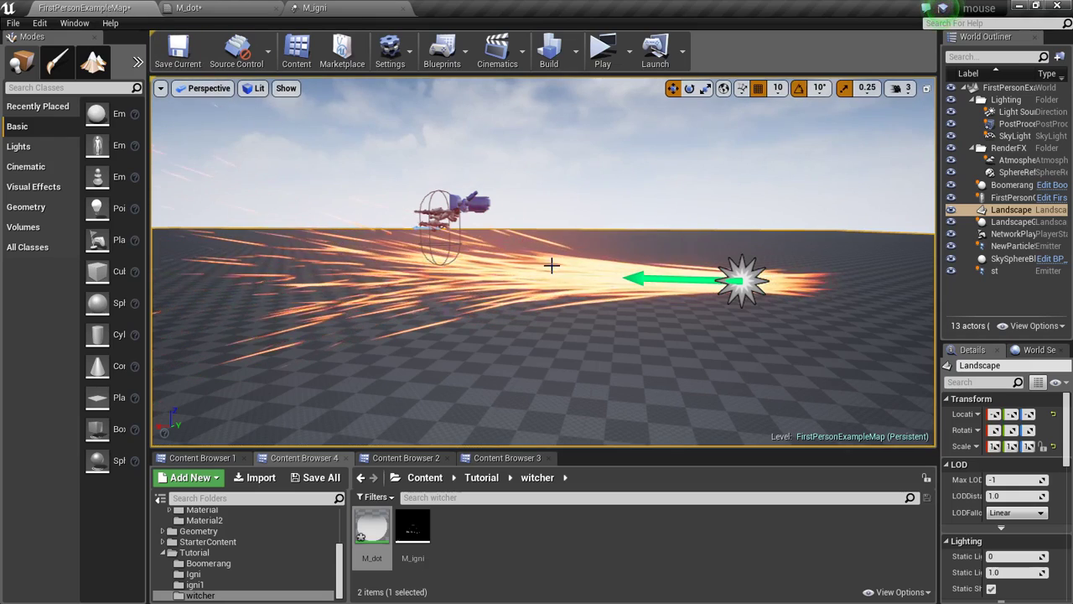
Step: Drag M_igni from the Content Browser into the viewport beside the existing spray
{"action": "right_click_drag", "start_coordinate": [553, 266], "coordinate": [469, 319]}
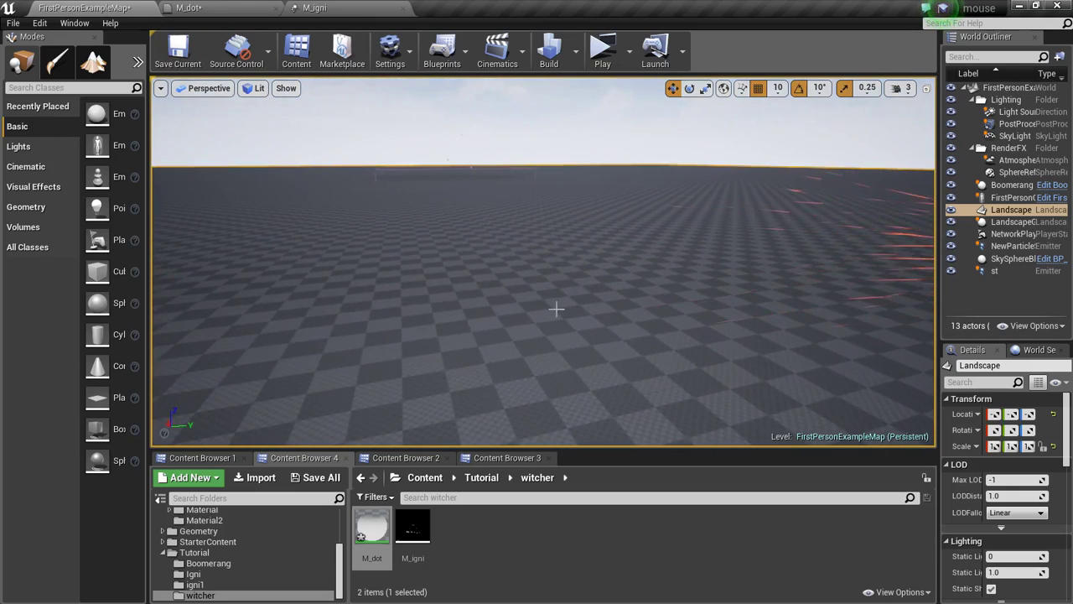
{"action": "right_click_drag", "start_coordinate": [556, 308], "coordinate": [528, 276]}
{"action": "left_click_drag", "start_coordinate": [415, 526], "coordinate": [546, 357]}
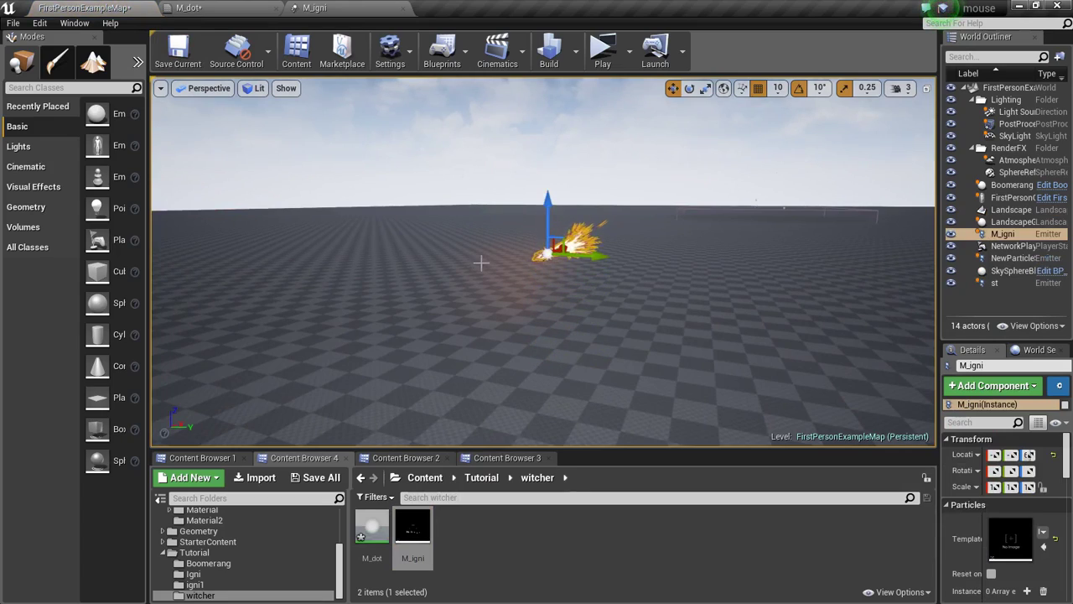
{"action": "mouse_move", "coordinate": [553, 260]}
{"action": "right_mouse_down"}
{"action": "mouse_move", "coordinate": [470, 268]}
{"action": "mouse_move", "coordinate": [509, 414]}
{"action": "mouse_move", "coordinate": [486, 394]}
{"action": "mouse_move", "coordinate": [495, 386]}
{"action": "right_mouse_up"}
{"action": "left_click", "coordinate": [509, 413]}
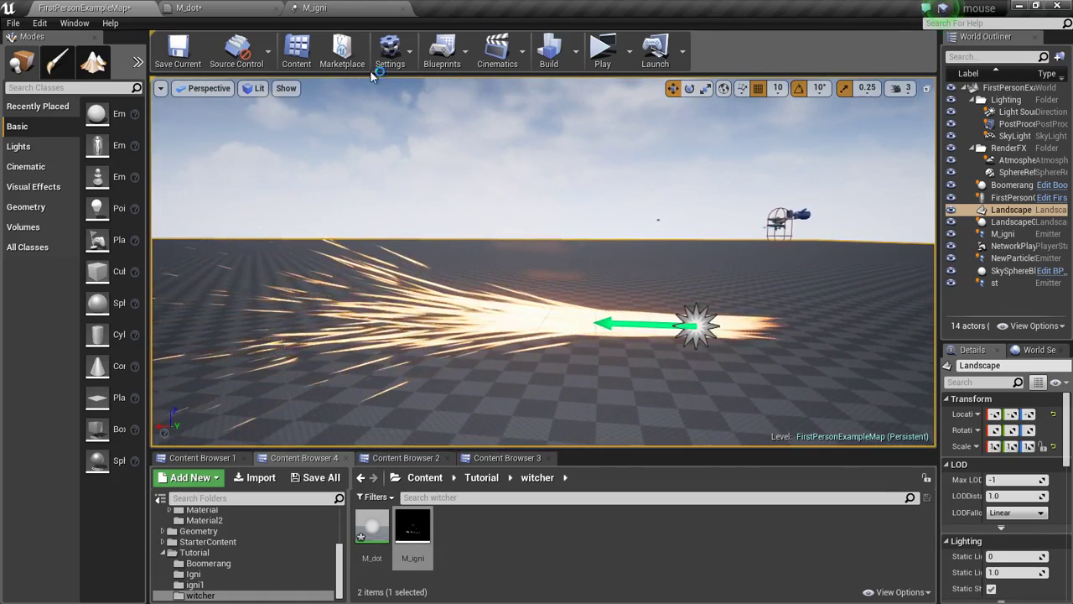
Step: Set Color Over Life's end colour to orange, near (35, 3.06, 0)
{"action": "left_click", "coordinate": [315, 7]}
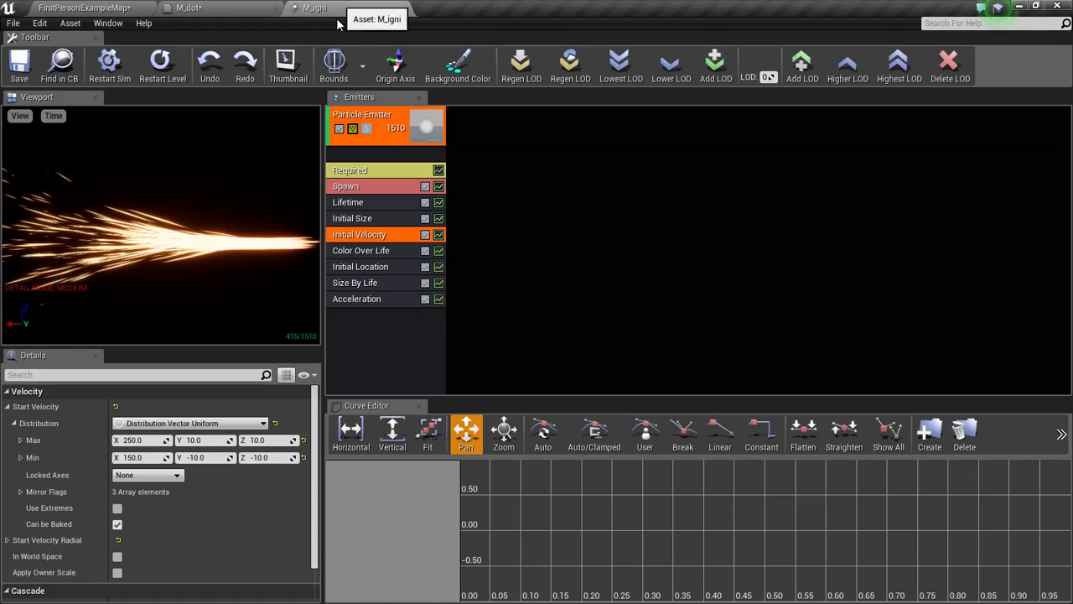
{"action": "left_click", "coordinate": [377, 256]}
{"action": "scroll", "coordinate": [252, 514], "scroll_direction": "down", "scroll_amount": 3}
{"action": "scroll", "coordinate": [245, 500], "scroll_direction": "down", "scroll_amount": 3}
{"action": "left_click", "coordinate": [223, 523]}
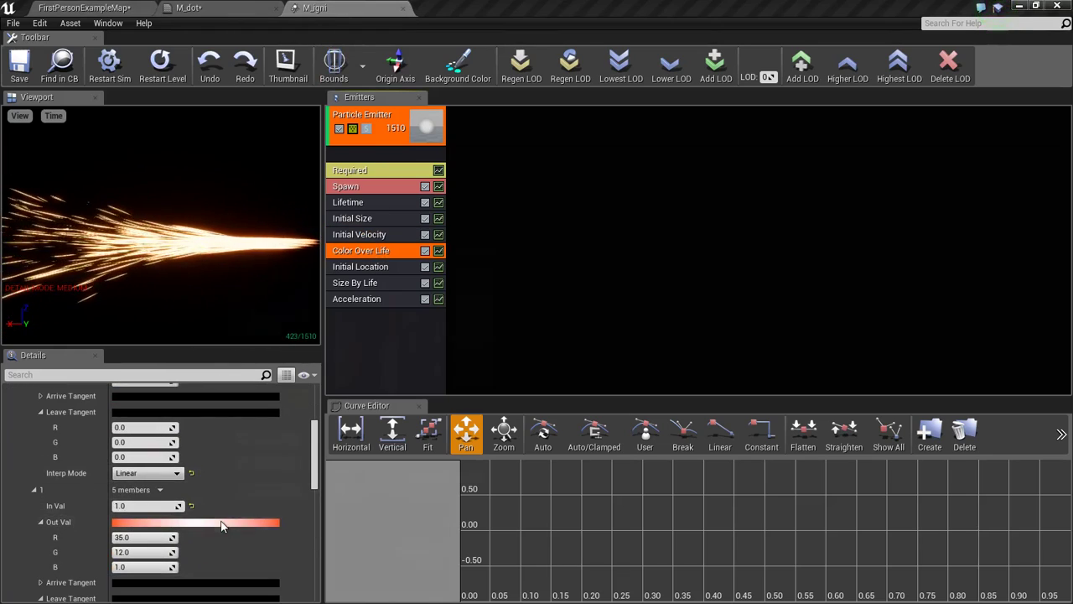
{"action": "mouse_move", "coordinate": [353, 376]}
{"action": "left_mouse_down"}
{"action": "mouse_move", "coordinate": [351, 364]}
{"action": "mouse_move", "coordinate": [373, 363]}
{"action": "left_mouse_up"}
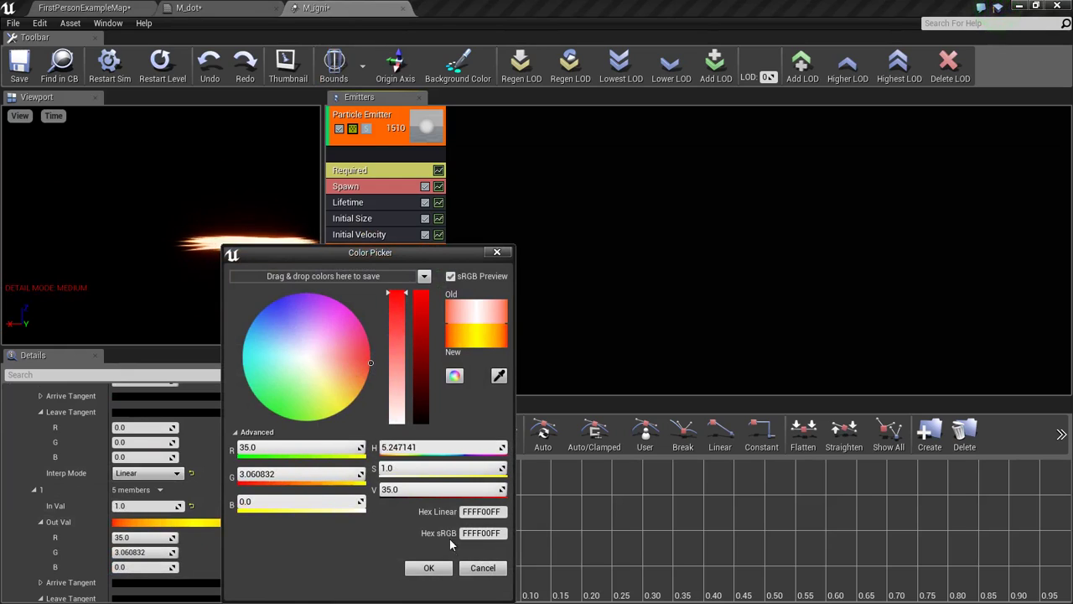
{"action": "left_click", "coordinate": [437, 567]}
Step: Set the start colour to deep red, (22, 0.2, 0)
{"action": "scroll", "coordinate": [188, 455], "scroll_direction": "up", "scroll_amount": 2}
{"action": "scroll", "coordinate": [193, 460], "scroll_direction": "up", "scroll_amount": 3}
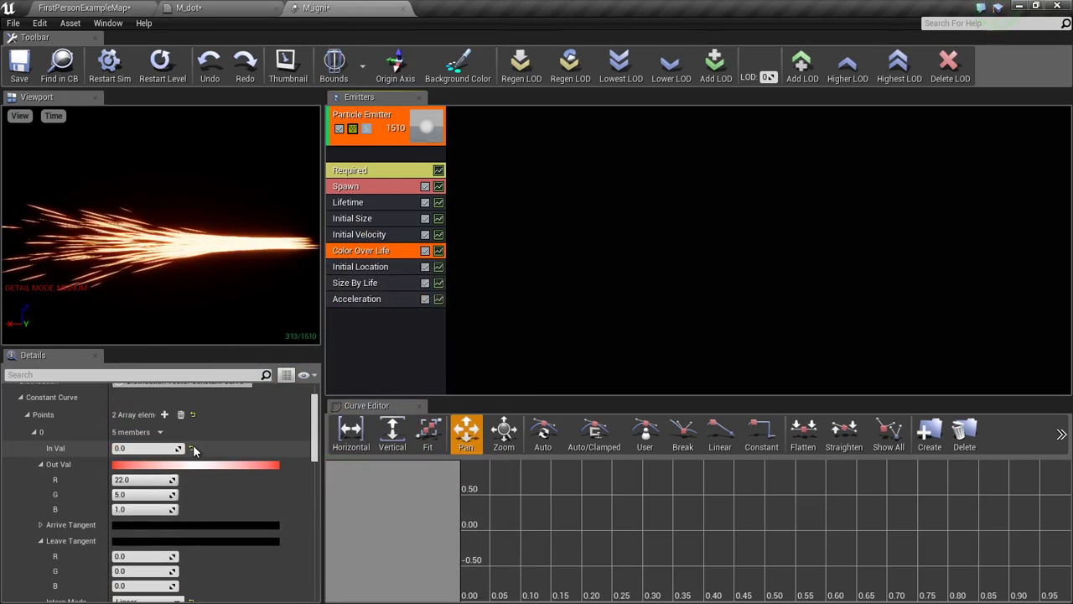
{"action": "scroll", "coordinate": [209, 471], "scroll_direction": "up", "scroll_amount": 1}
{"action": "left_click", "coordinate": [210, 467]}
{"action": "left_click_drag", "start_coordinate": [345, 371], "coordinate": [369, 357]}
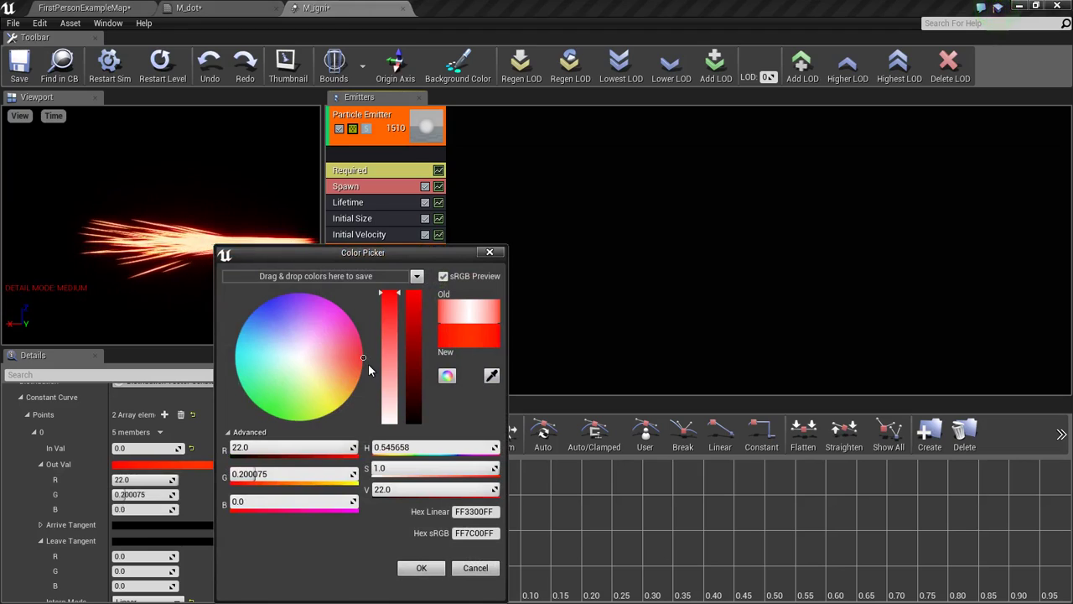
{"action": "left_click", "coordinate": [420, 568]}
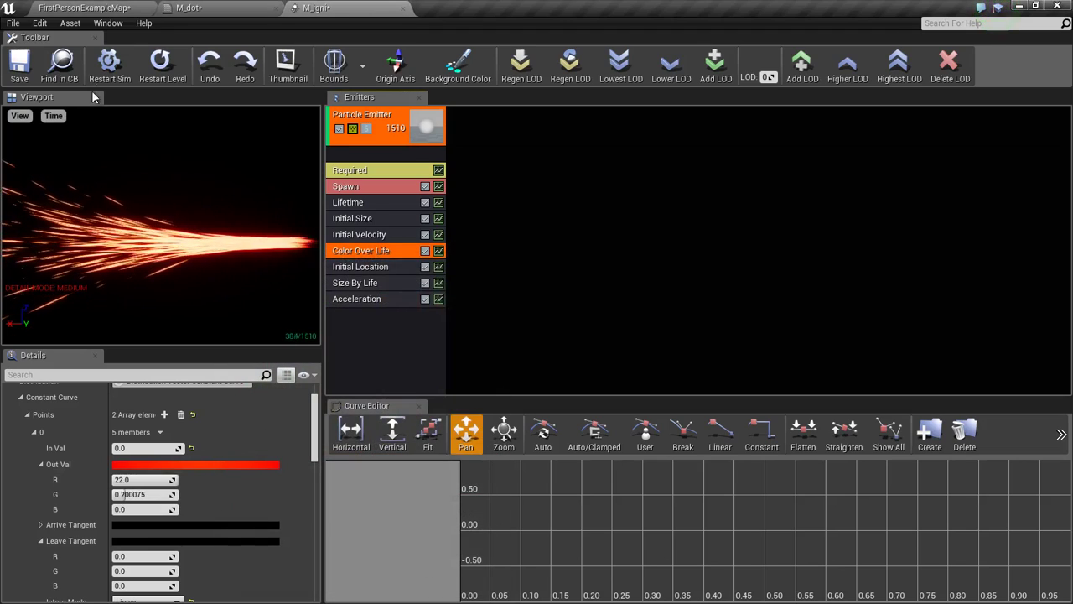
Step: Look around the redder M_igni spark spray in FirstPersonExampleMap from several angles
{"action": "left_click", "coordinate": [84, 8]}
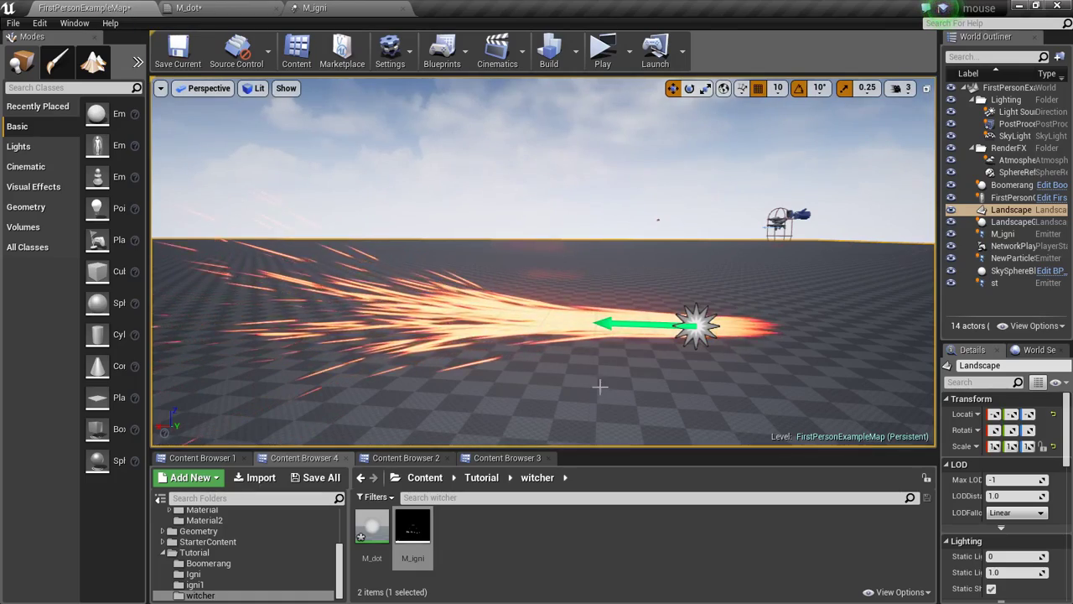
{"action": "right_click_drag", "start_coordinate": [640, 391], "coordinate": [637, 419]}
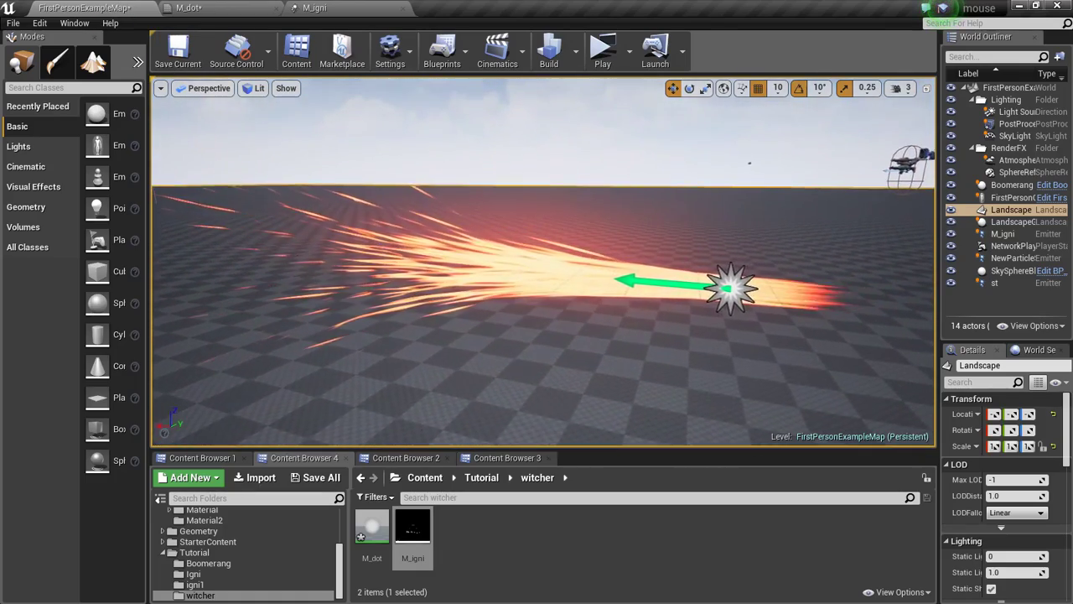
{"action": "mouse_move", "coordinate": [637, 419]}
{"action": "right_mouse_down"}
{"action": "mouse_move", "coordinate": [620, 403]}
{"action": "mouse_move", "coordinate": [587, 398]}
{"action": "right_mouse_up"}
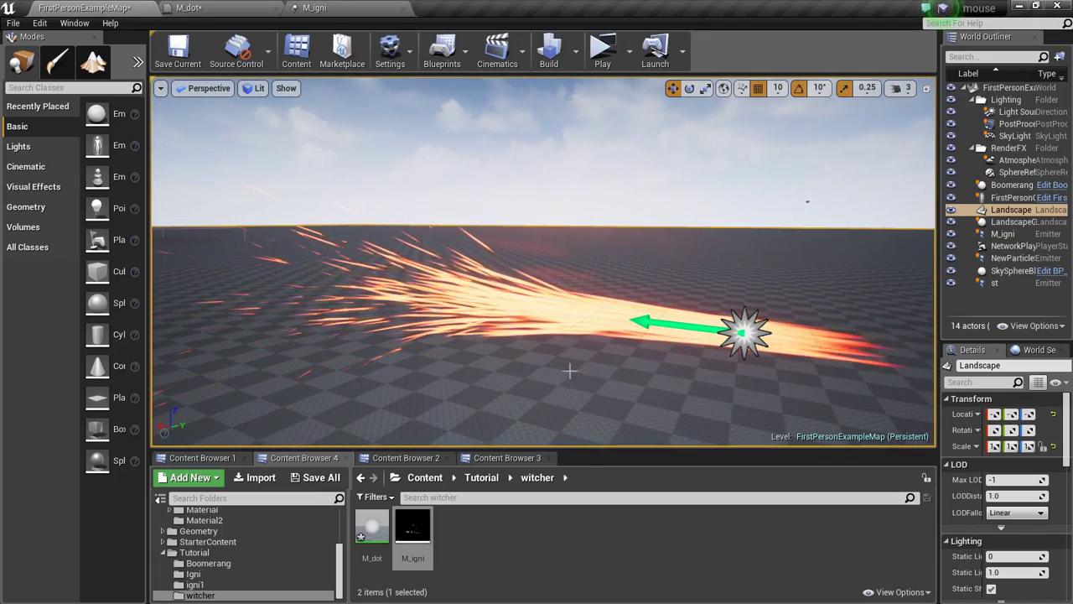
{"action": "right_click_drag", "start_coordinate": [550, 362], "coordinate": [503, 369]}
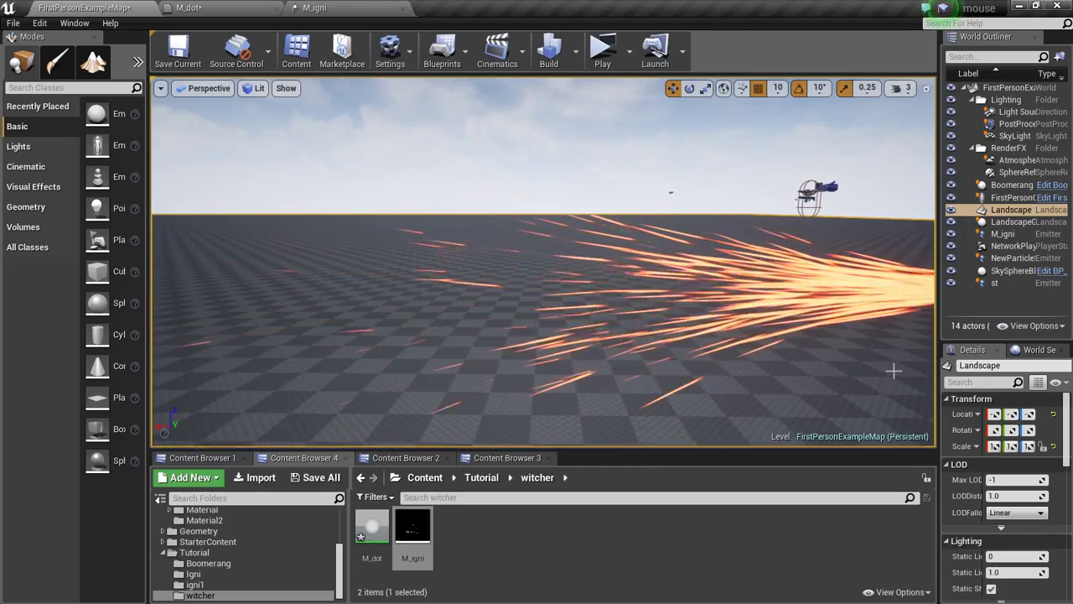
{"action": "right_click_drag", "start_coordinate": [894, 371], "coordinate": [931, 369]}
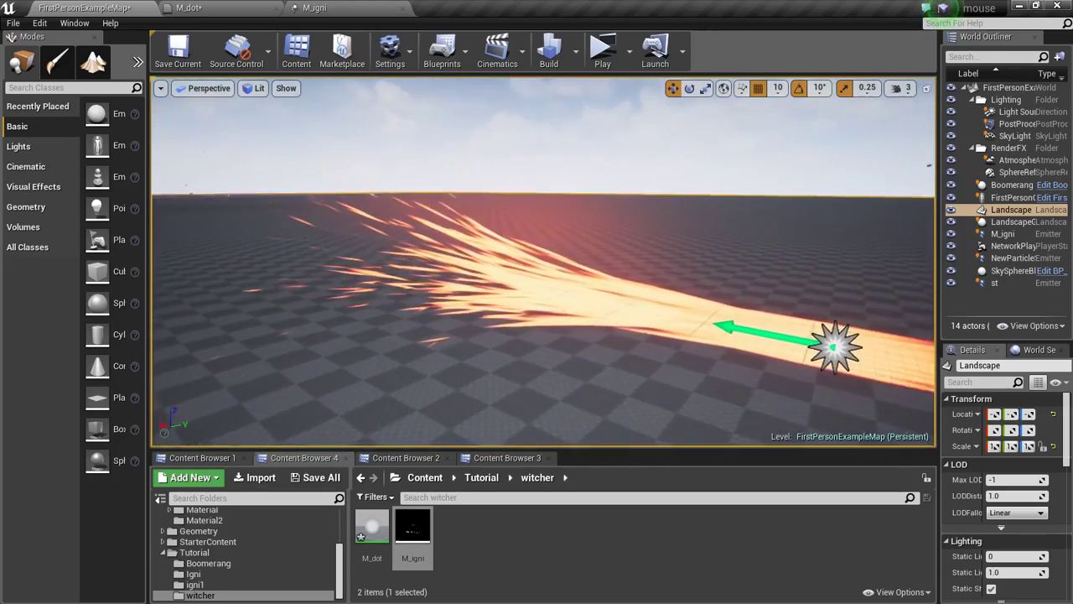
{"action": "right_click_drag", "start_coordinate": [847, 375], "coordinate": [847, 374]}
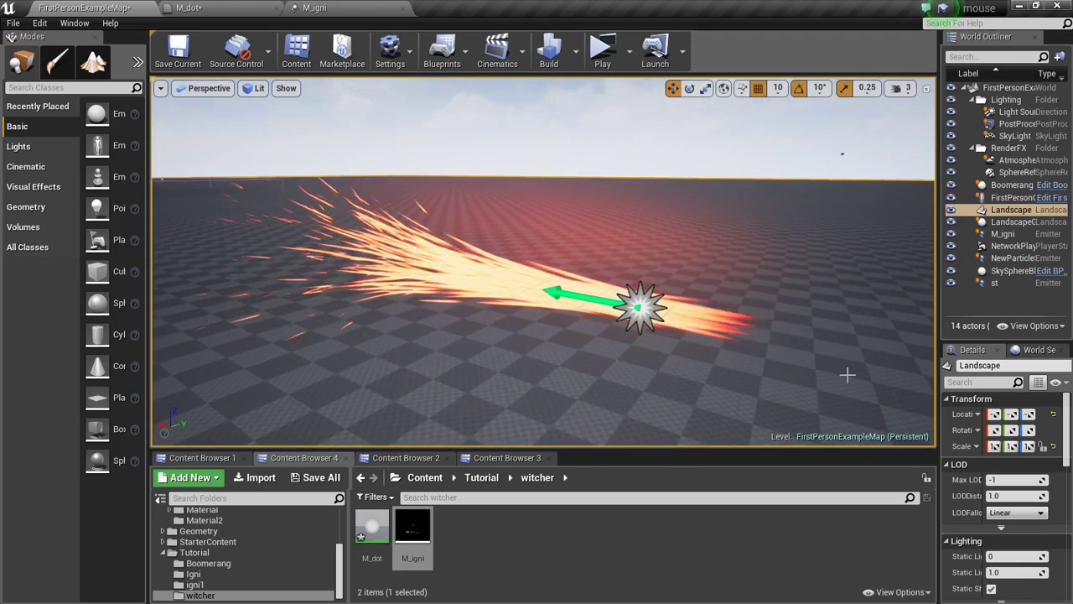